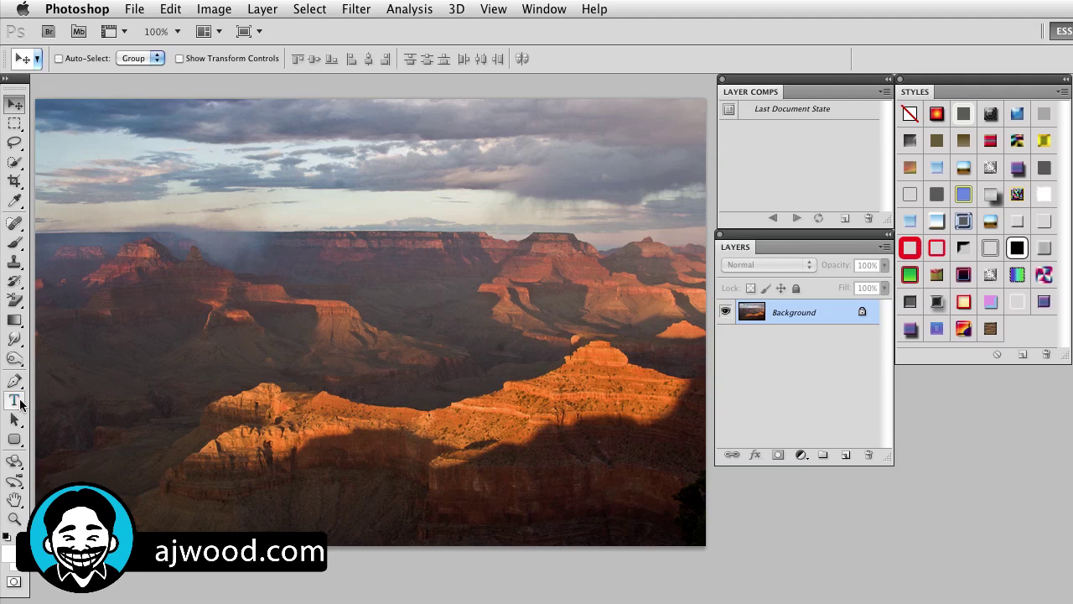
- Add a white Impact 60 pt © text layer on the photo and drag it lower, near the middle
left_click(16, 402)
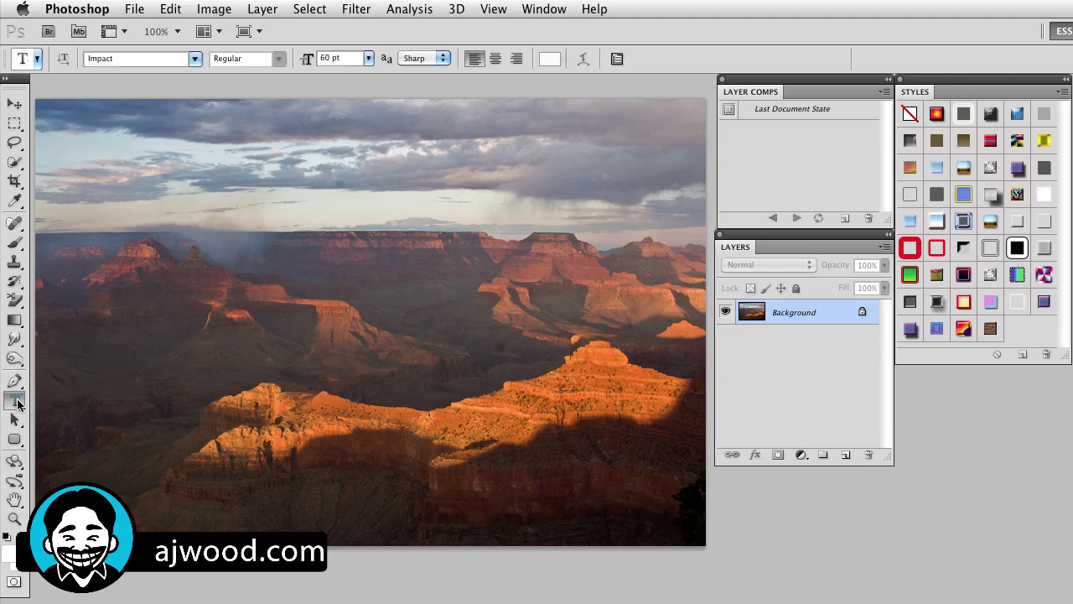
left_click(293, 300)
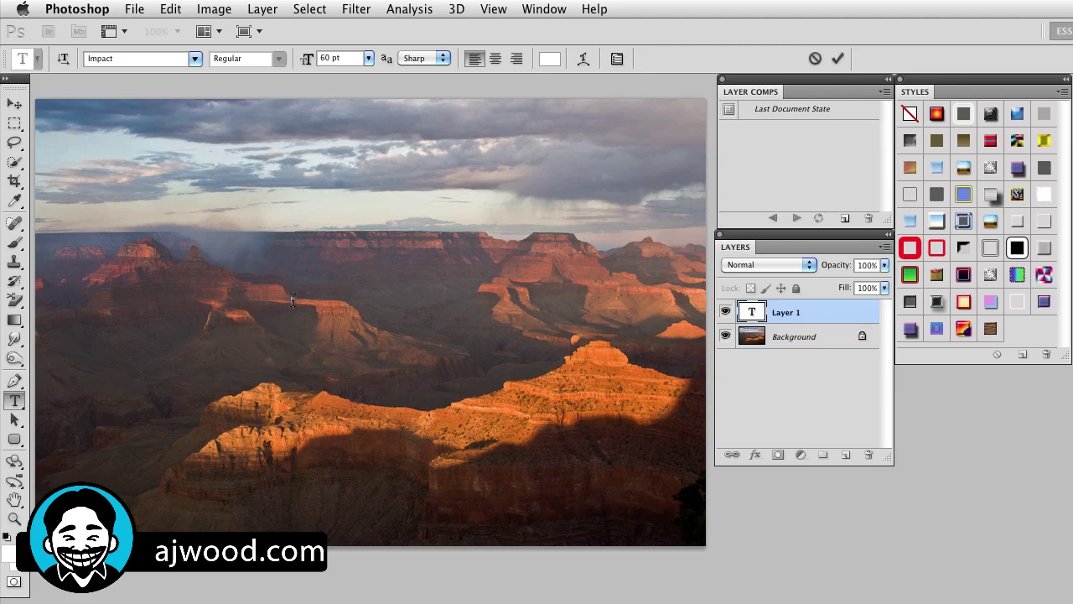
type("©")
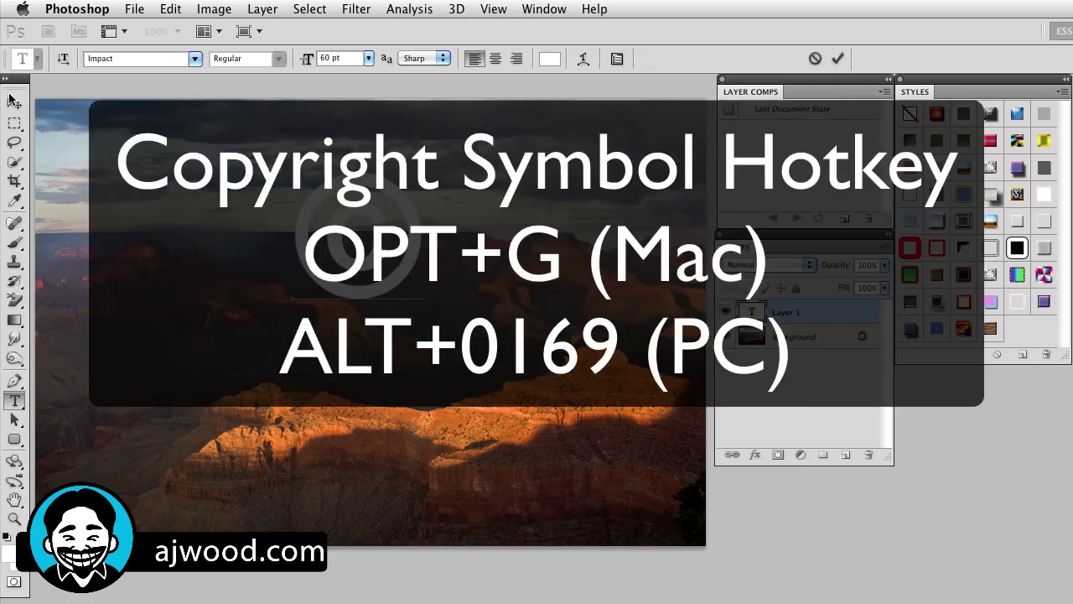
left_click(14, 103)
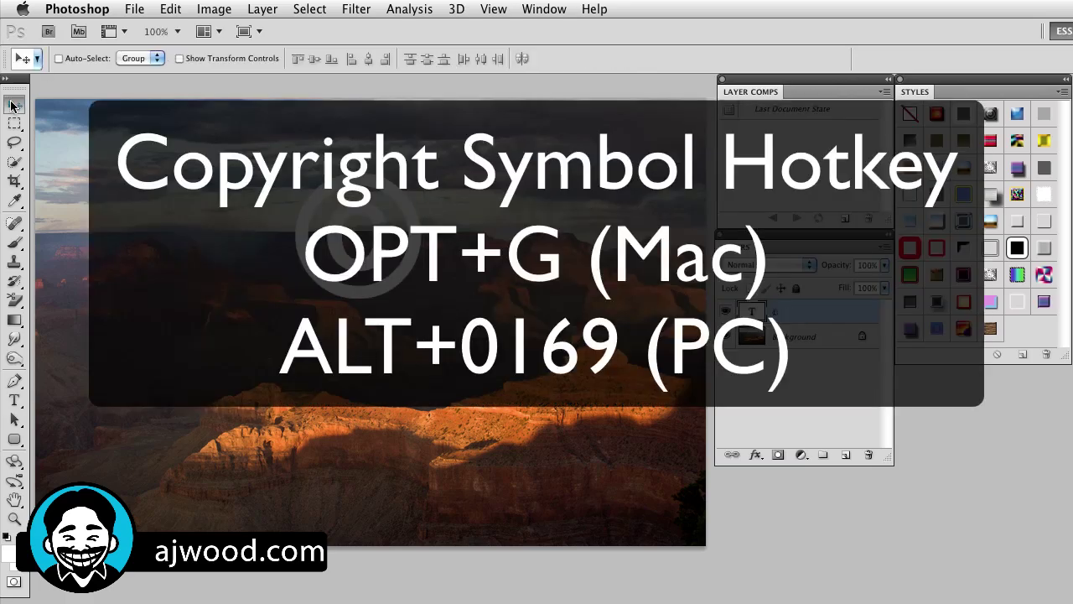
left_click_drag(303, 230, 298, 271)
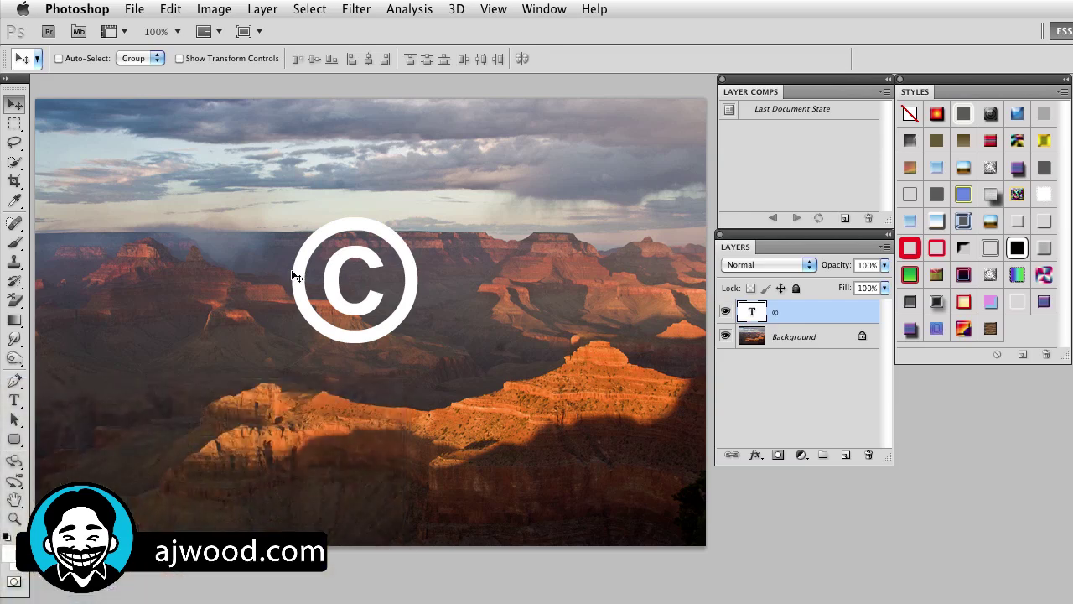
- Nudge the © slightly lower and save a layer comp named 'Plain Jane'
left_click_drag(304, 290, 306, 308)
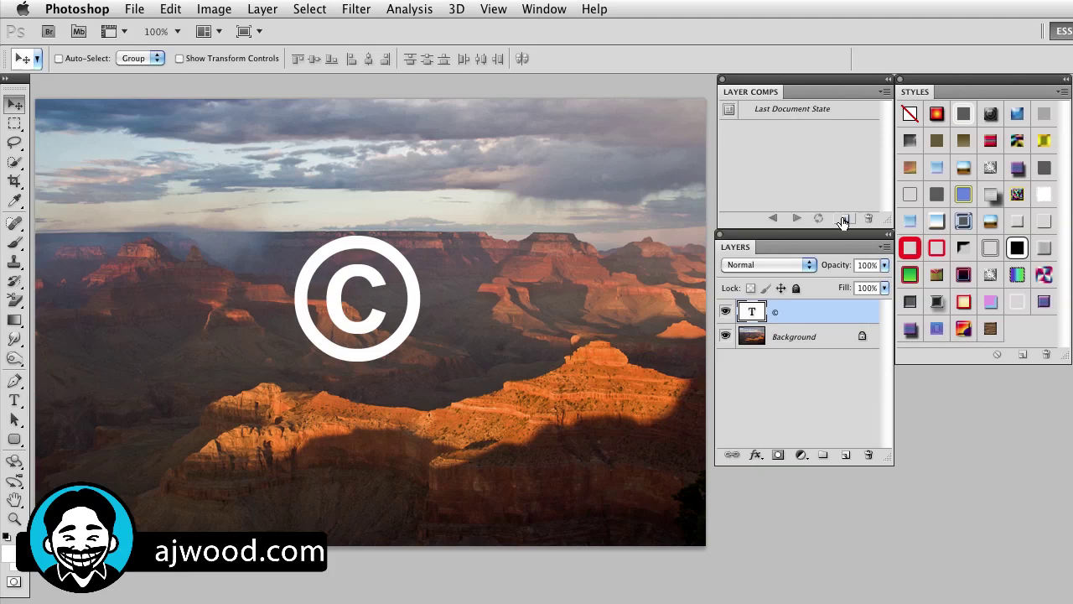
left_click(844, 220)
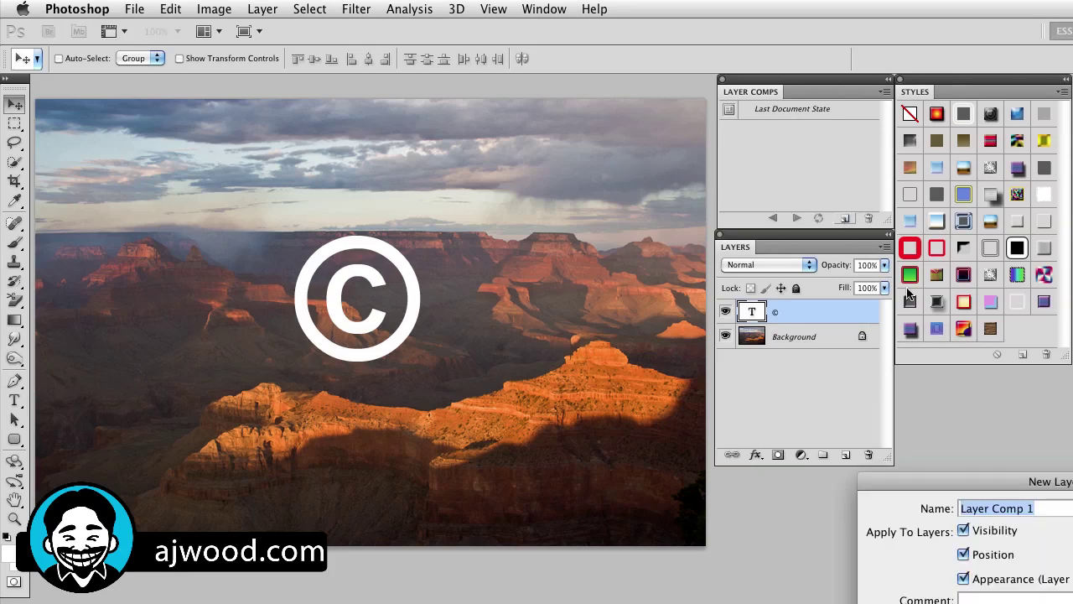
left_click_drag(983, 541, 338, 106)
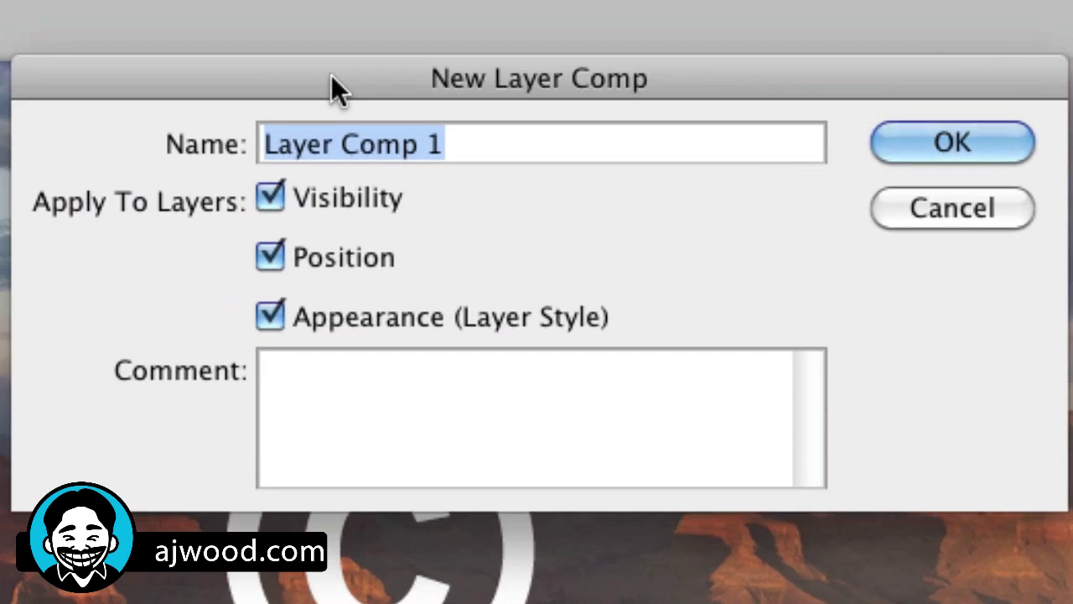
type("Original Idea")
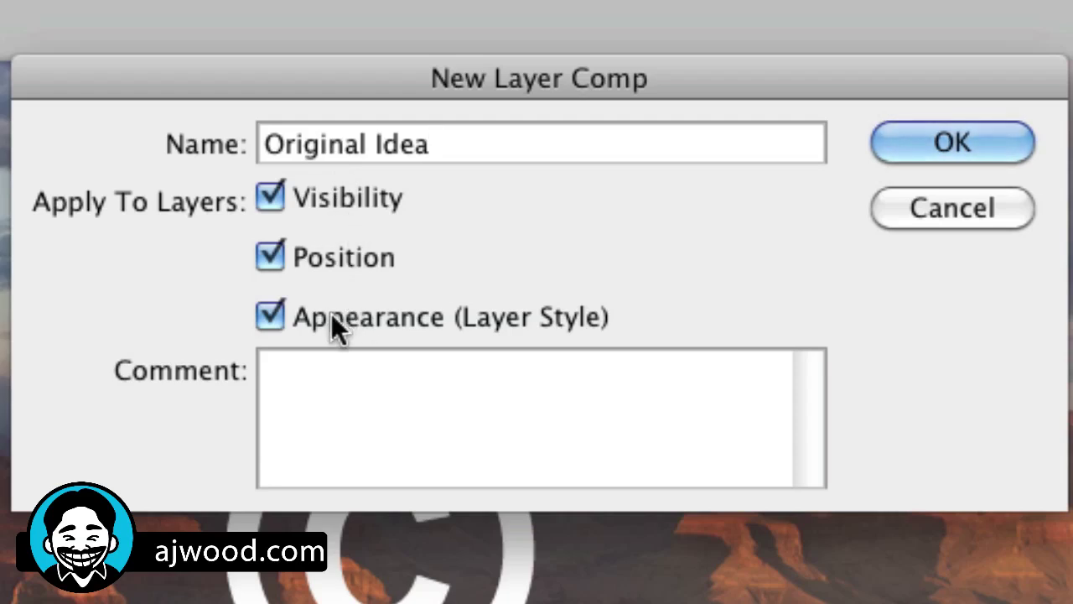
key("super+a")
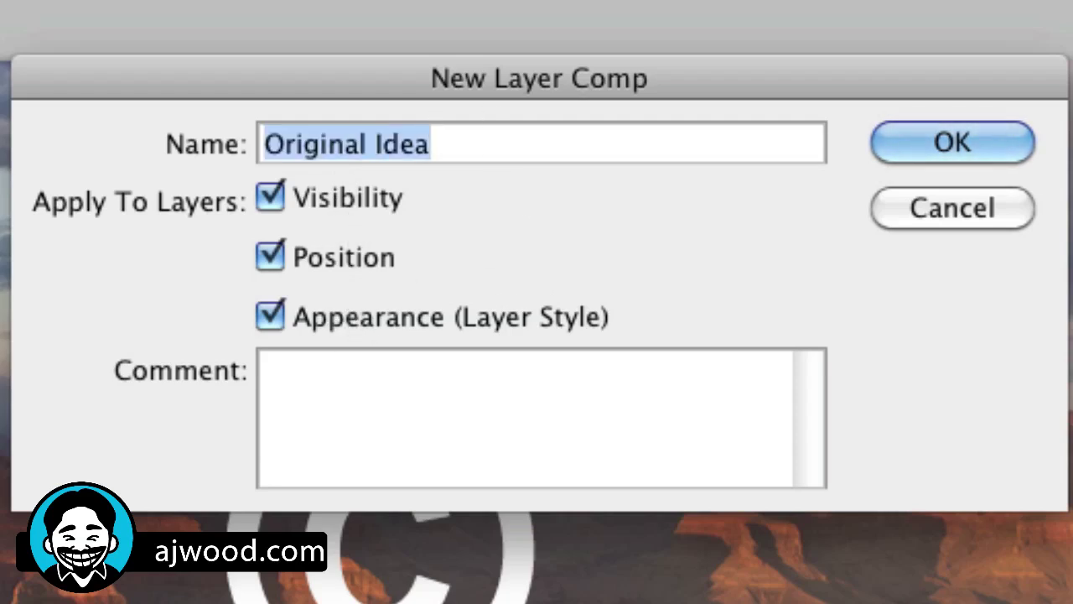
type("Plain Jane")
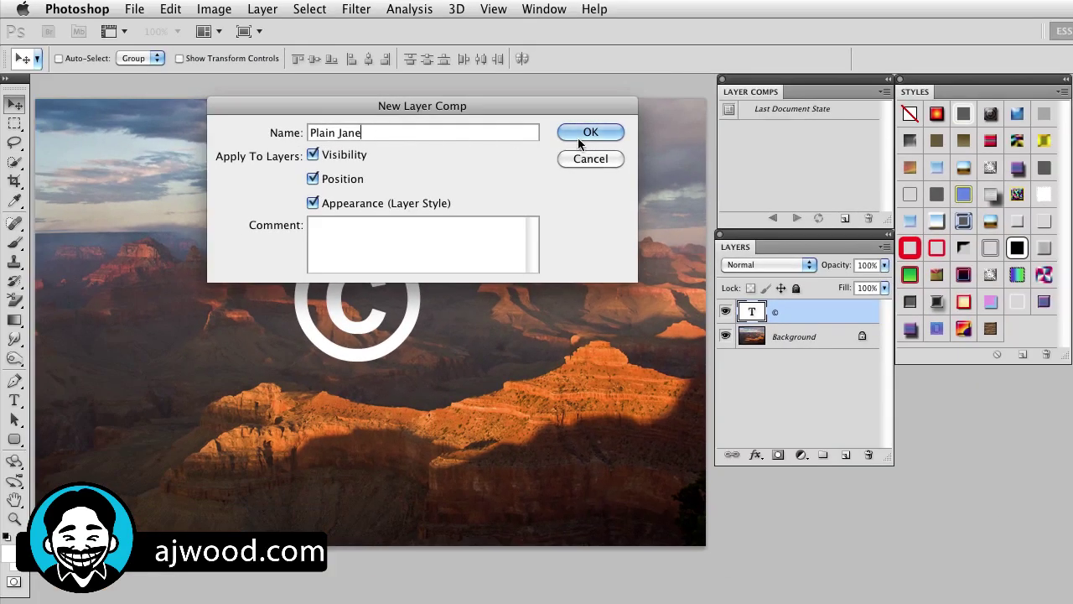
left_click(623, 133)
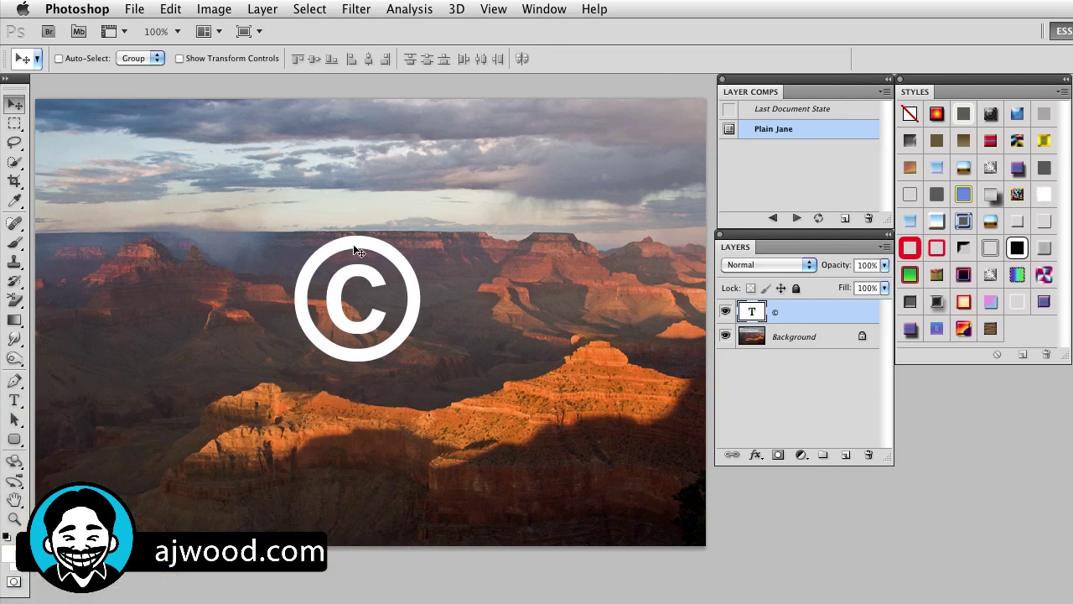
- Move the © to the lower right, apply a bevelled red-and-blue style, and save comp 'Bottom Right w/Effects'
left_click_drag(356, 251, 590, 415)
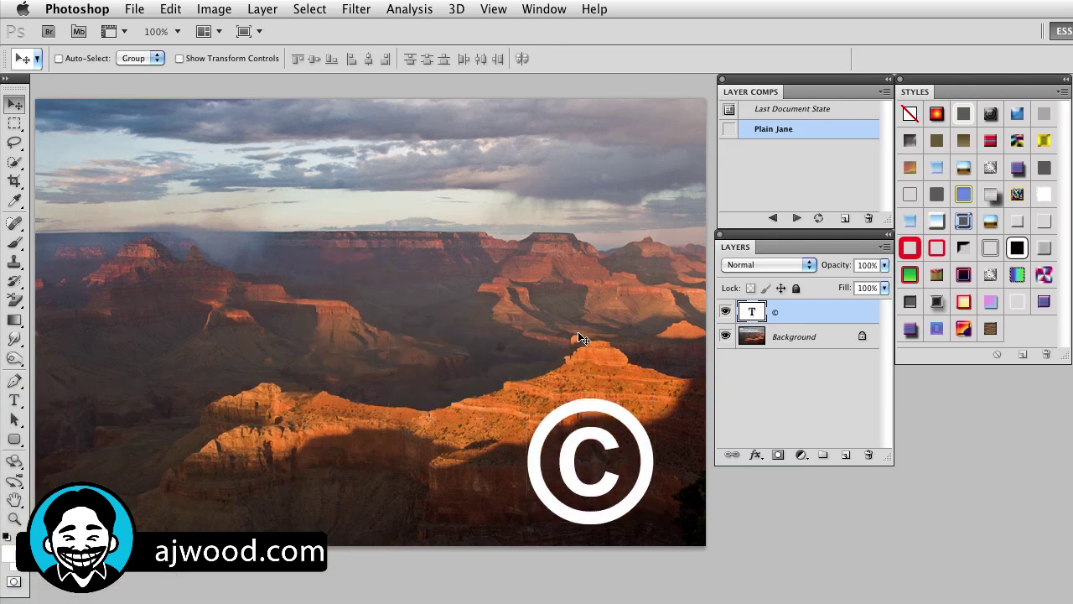
left_click(934, 117)
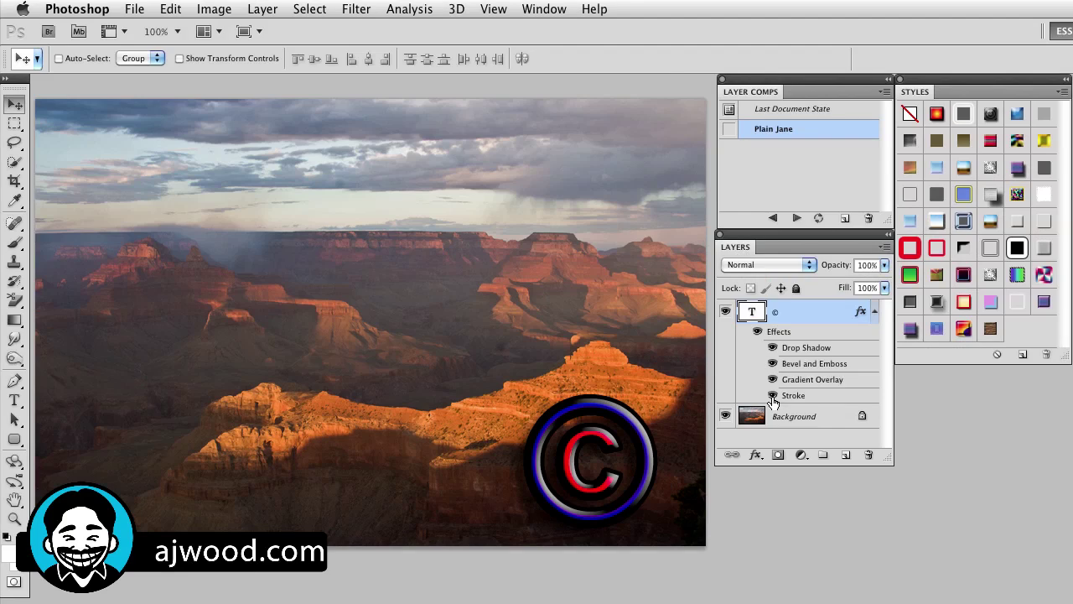
left_click(846, 221)
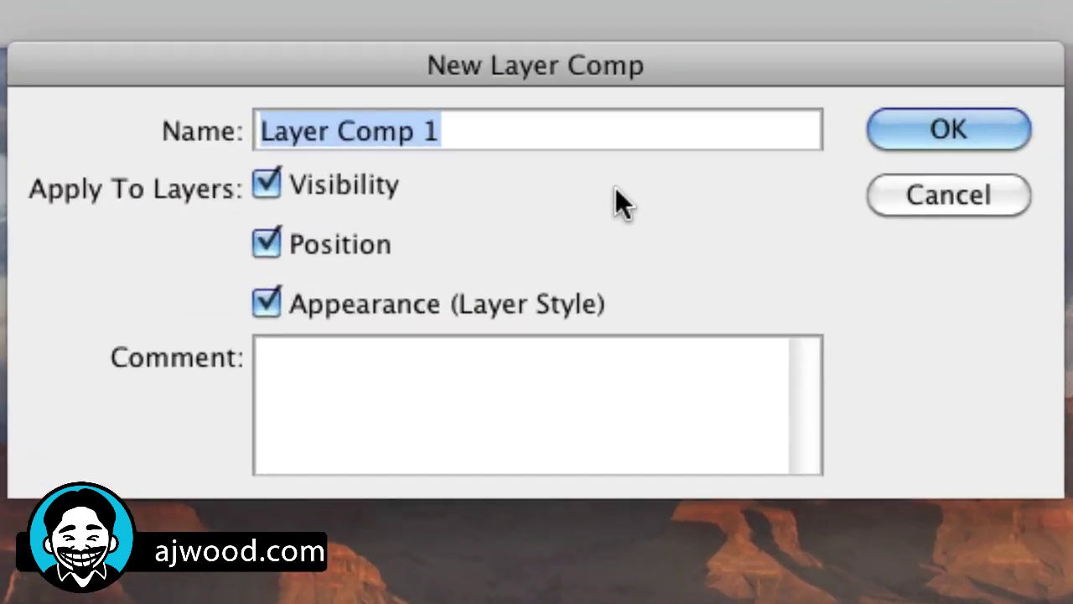
type("Bot")
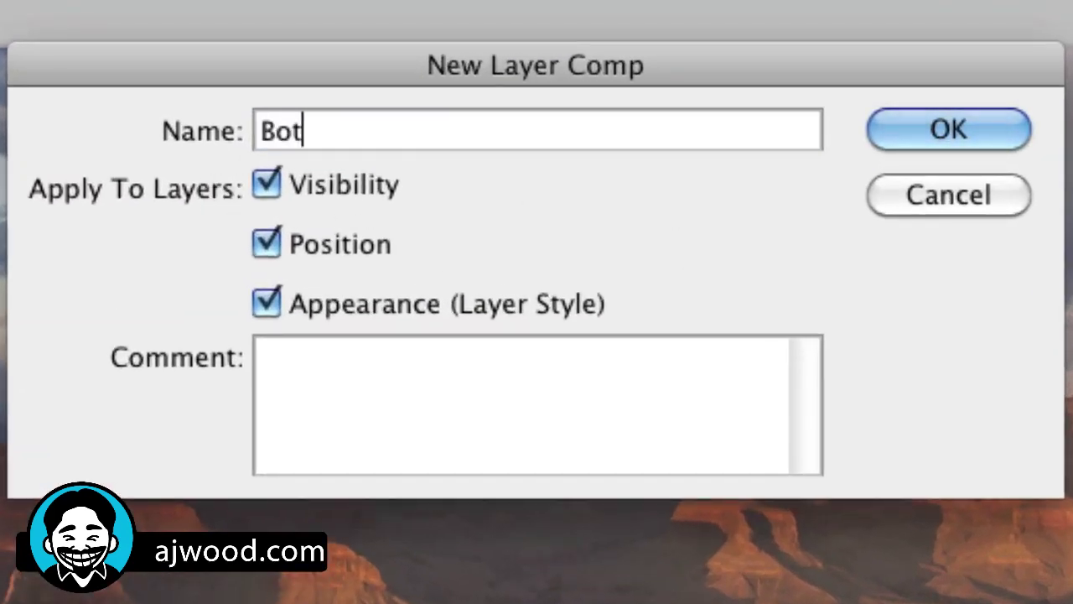
type("tom Right ")
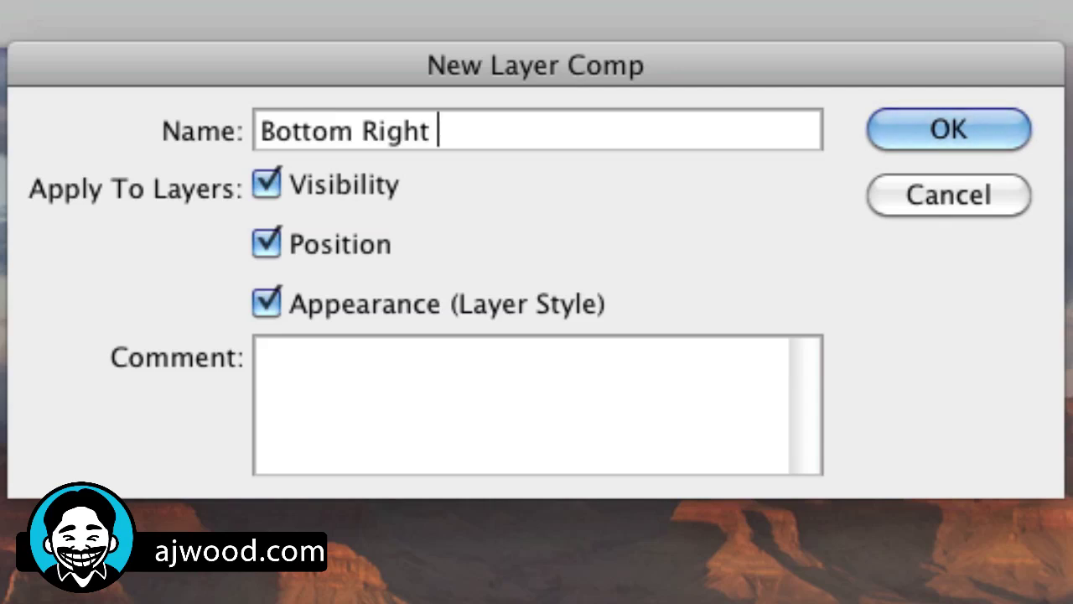
type("W/")
key("BackSpace")
key("BackSpace")
type("w/")
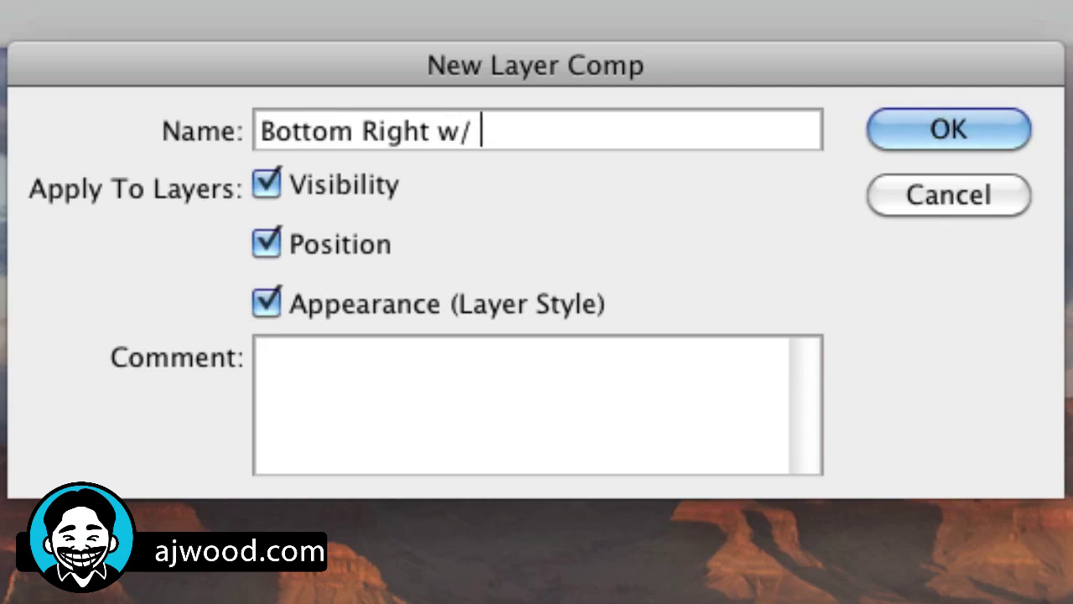
key("BackSpace")
type("Effects")
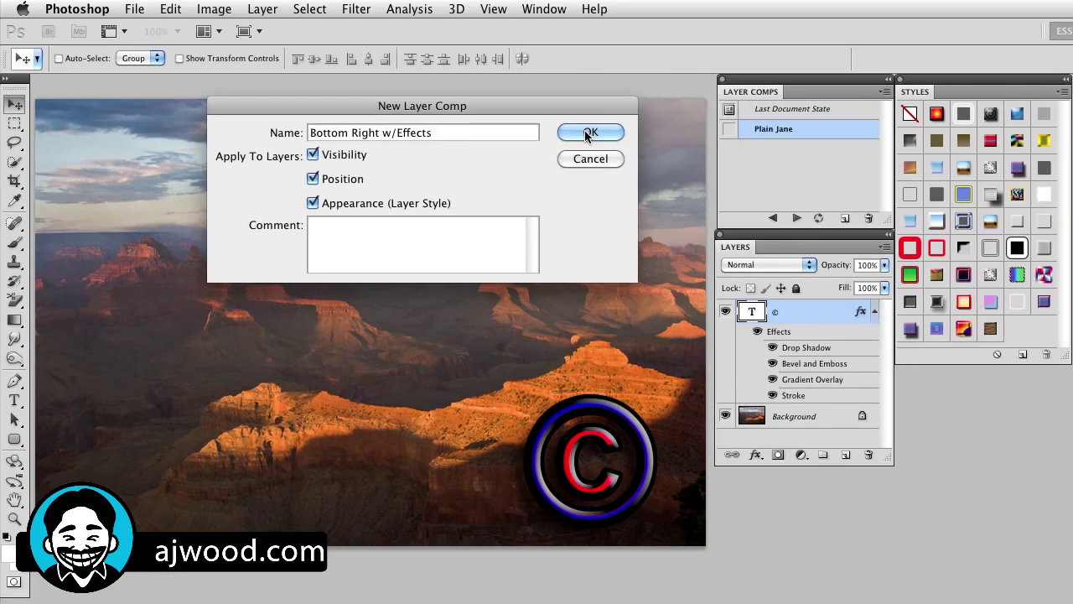
left_click(948, 129)
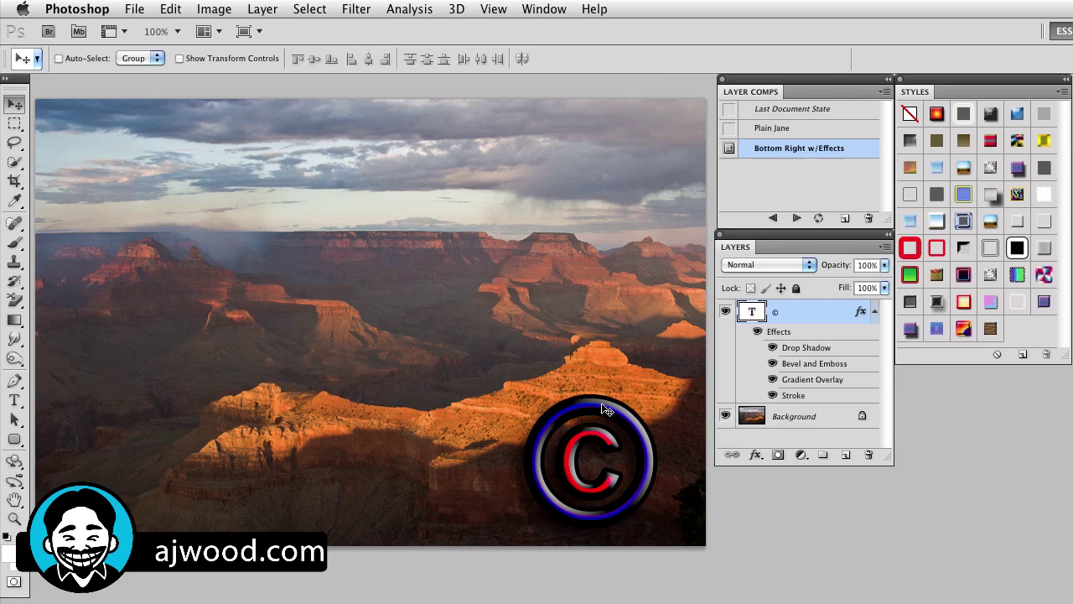
- Move the © to the upper left, apply a glossy red style, and make its stroke thinner
left_click_drag(606, 409, 122, 126)
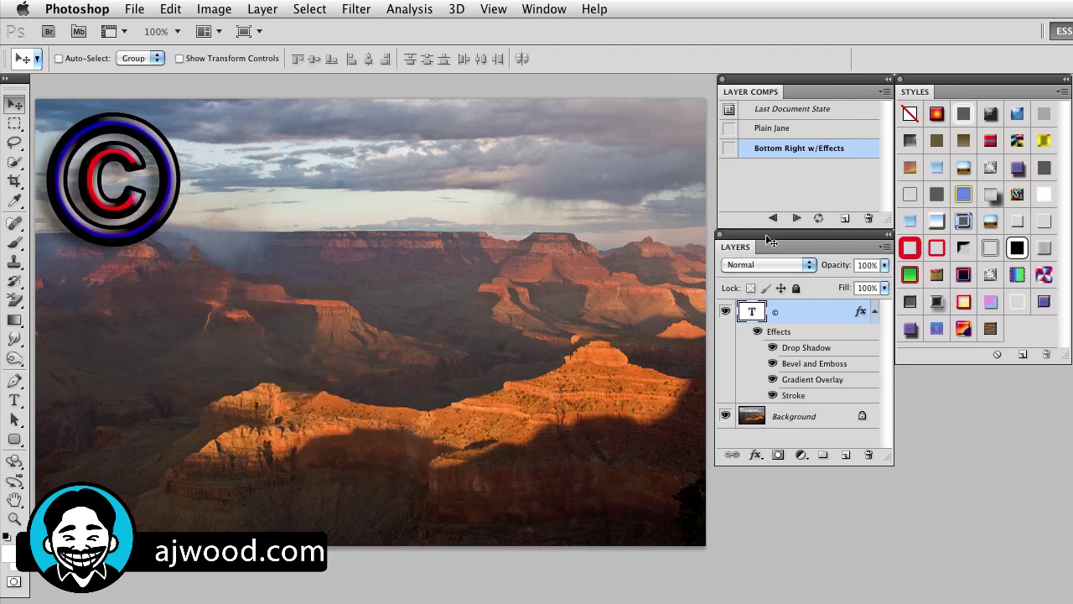
left_click(962, 303)
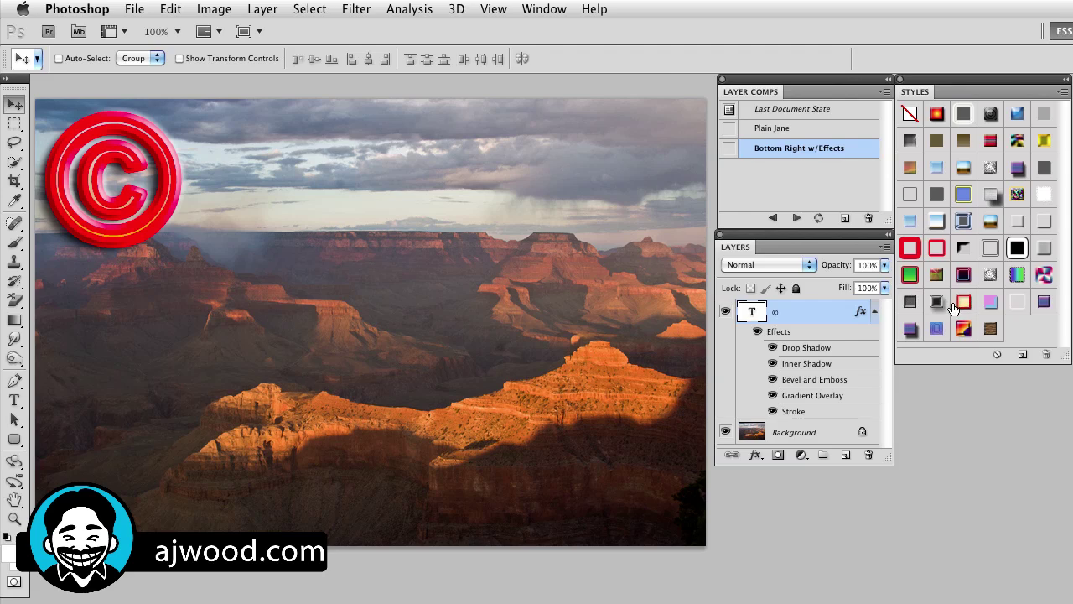
double_click(792, 349)
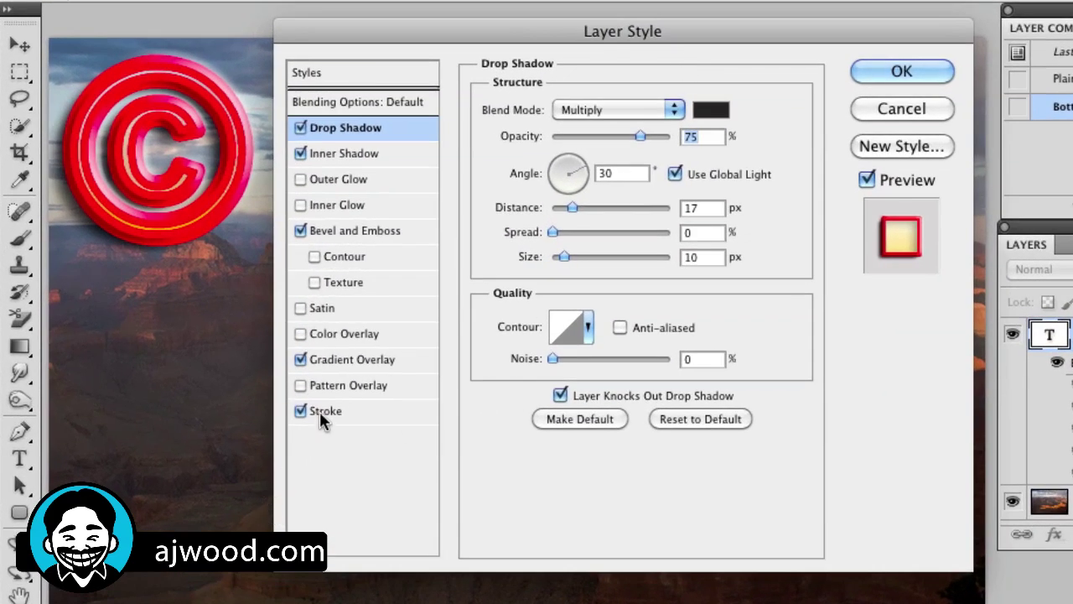
left_click(392, 411)
left_click_drag(565, 102, 555, 101)
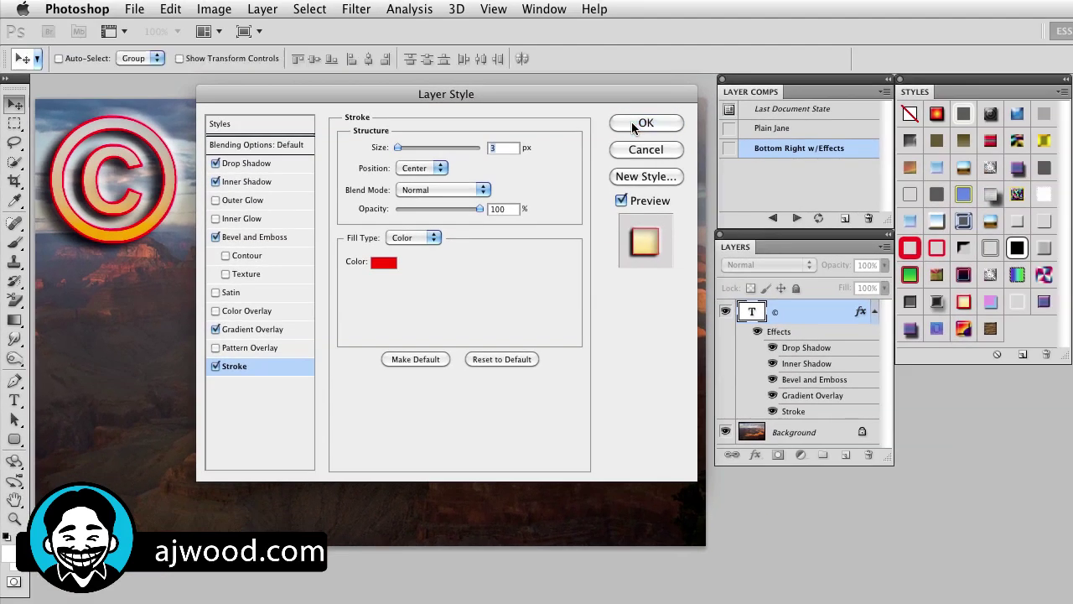
left_click(902, 71)
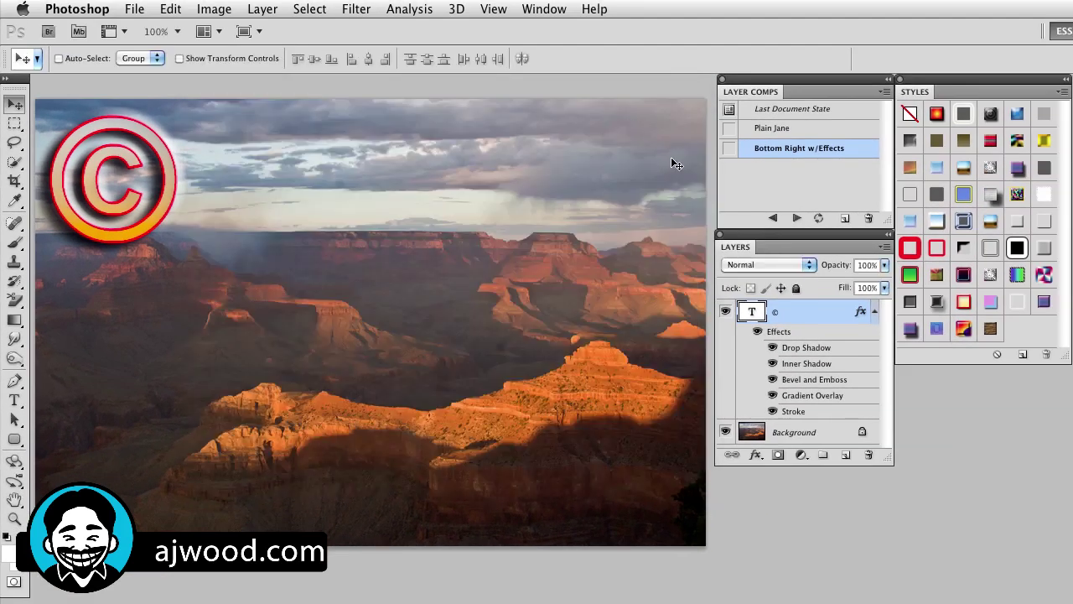
- Save a new layer comp named 'Upper Left w/Effects'
left_click(844, 219)
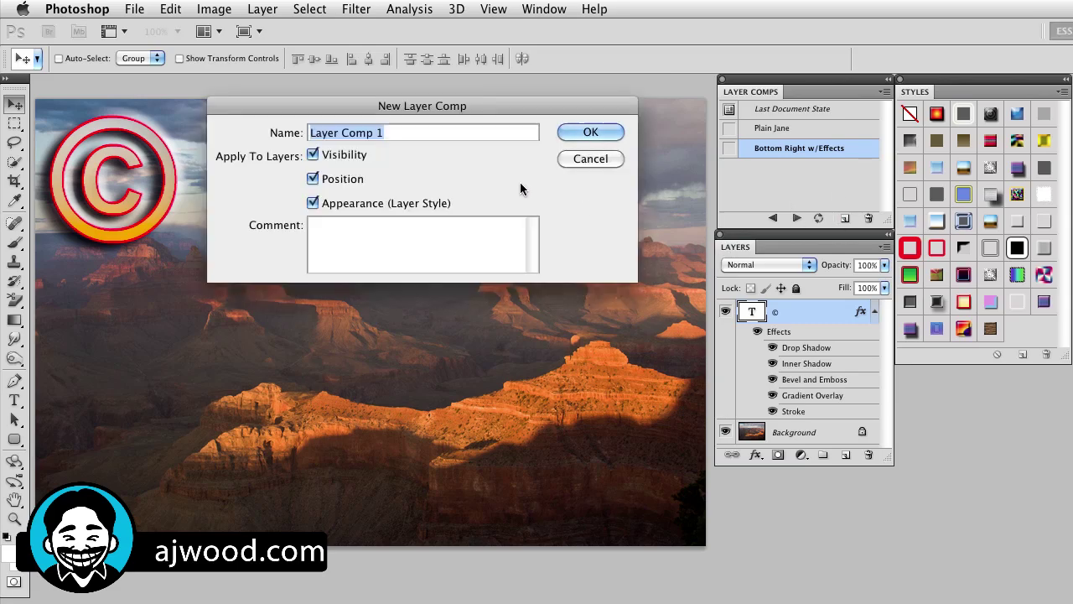
type("Upper Lef")
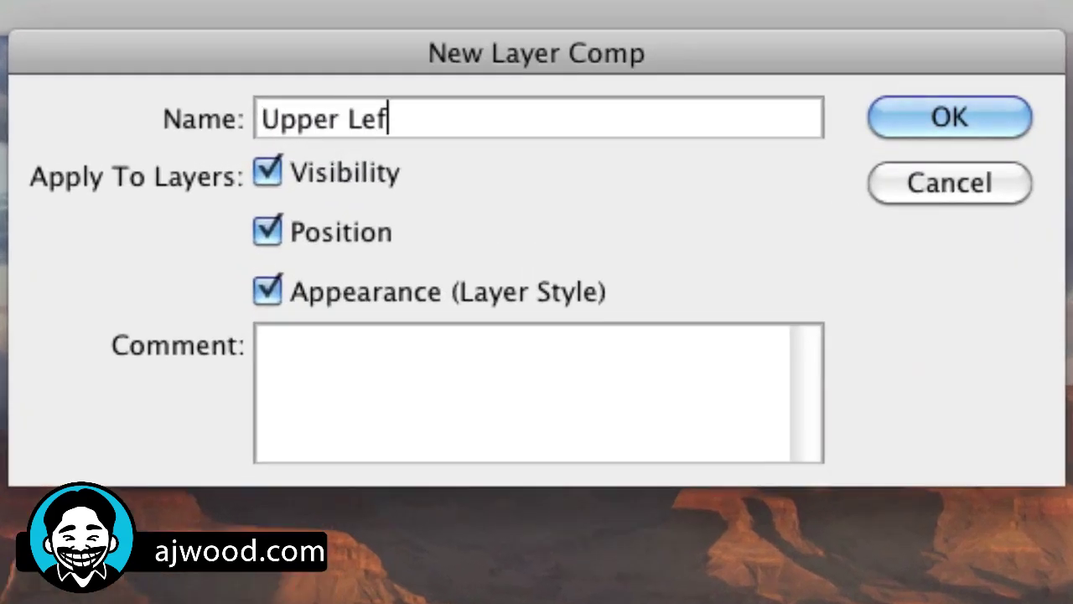
type("t /w")
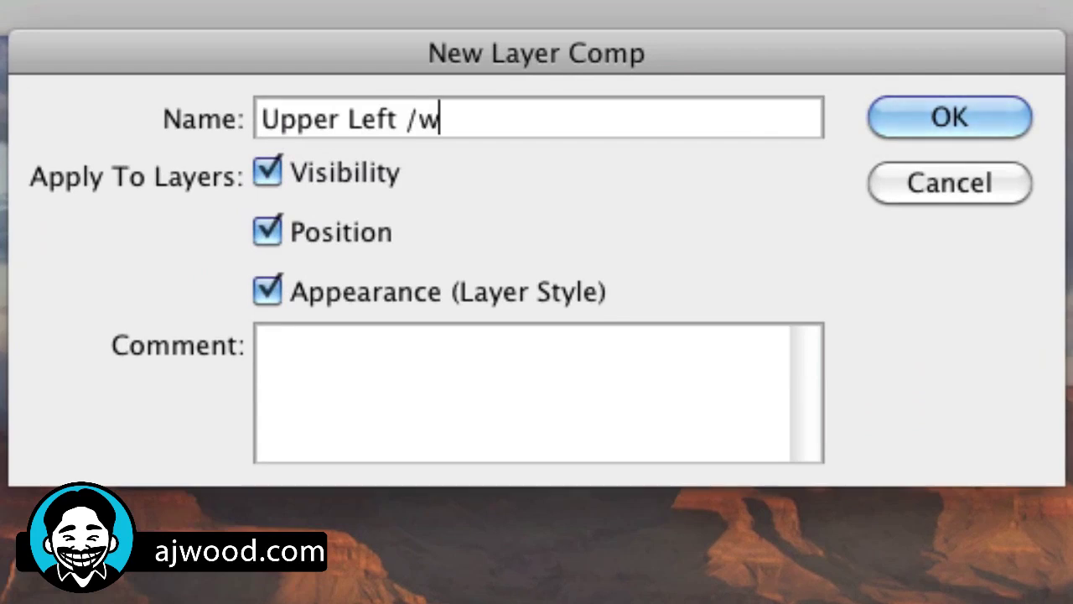
key("BackSpace")
key("BackSpace")
type("w/Effects")
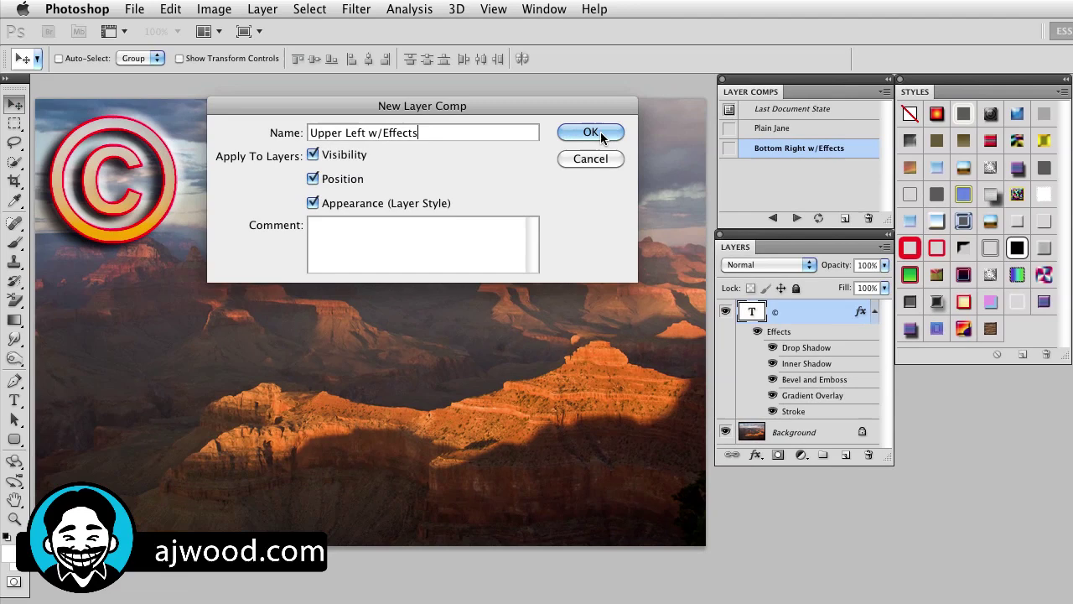
left_click(950, 119)
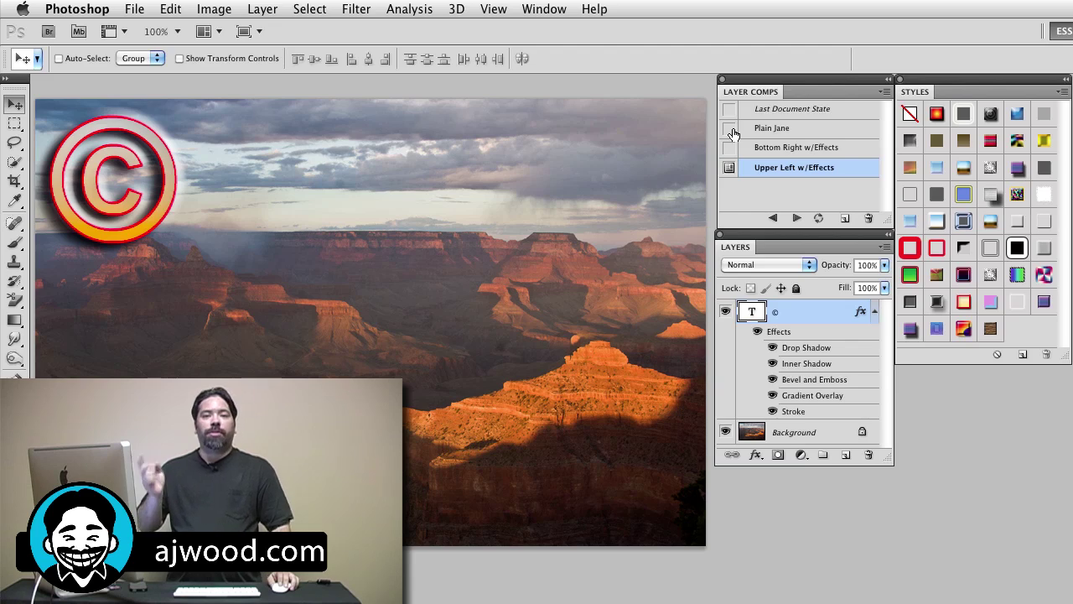
- Switch through the Plain Jane and Bottom Right w/Effects comps, ending on Upper Left w/Effects
left_click(730, 130)
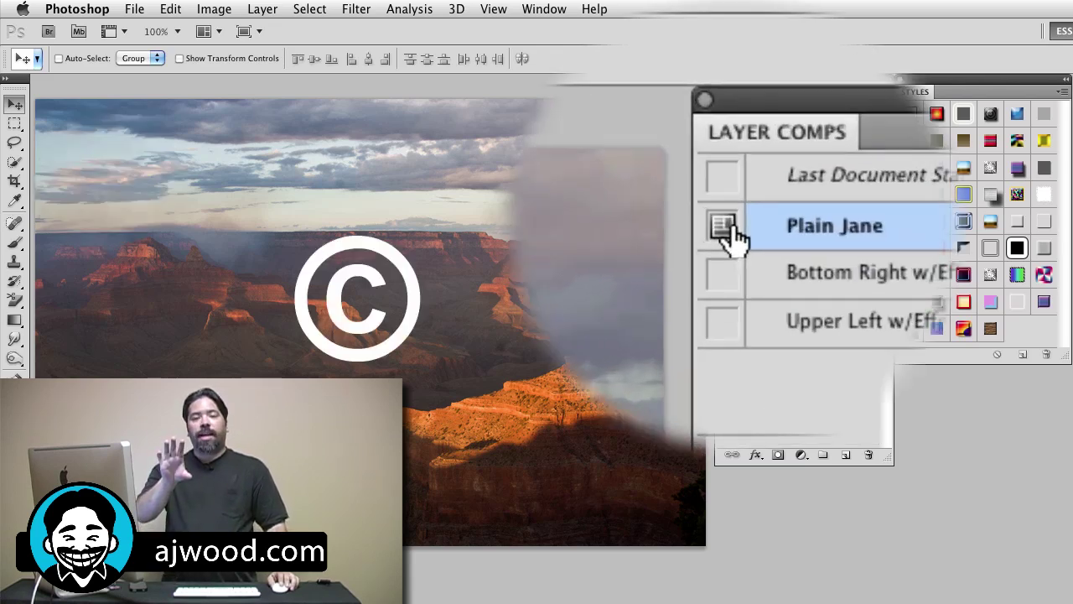
left_click(729, 239)
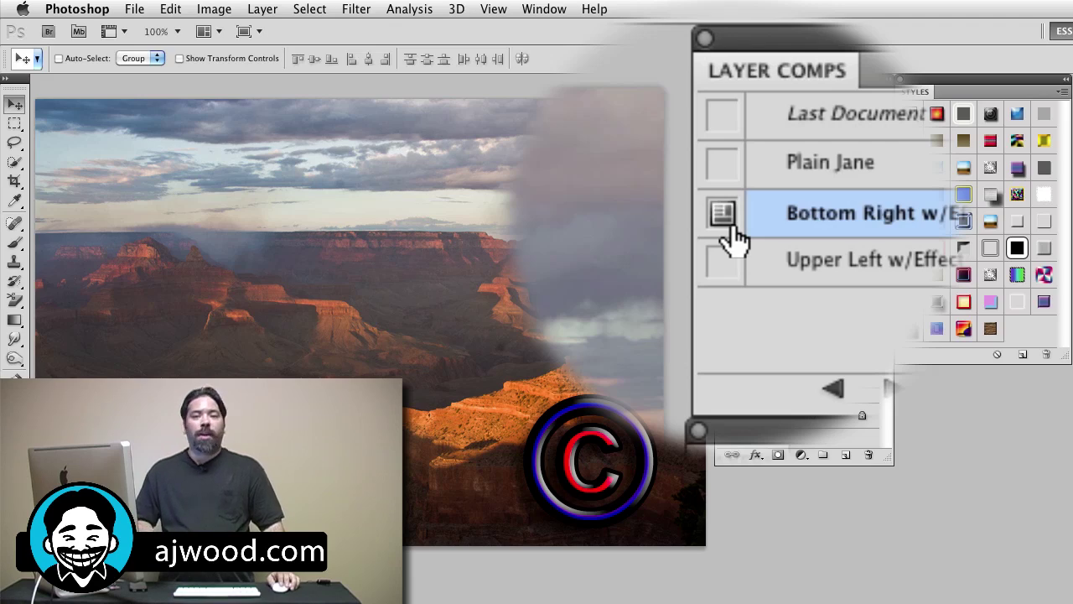
left_click(734, 239)
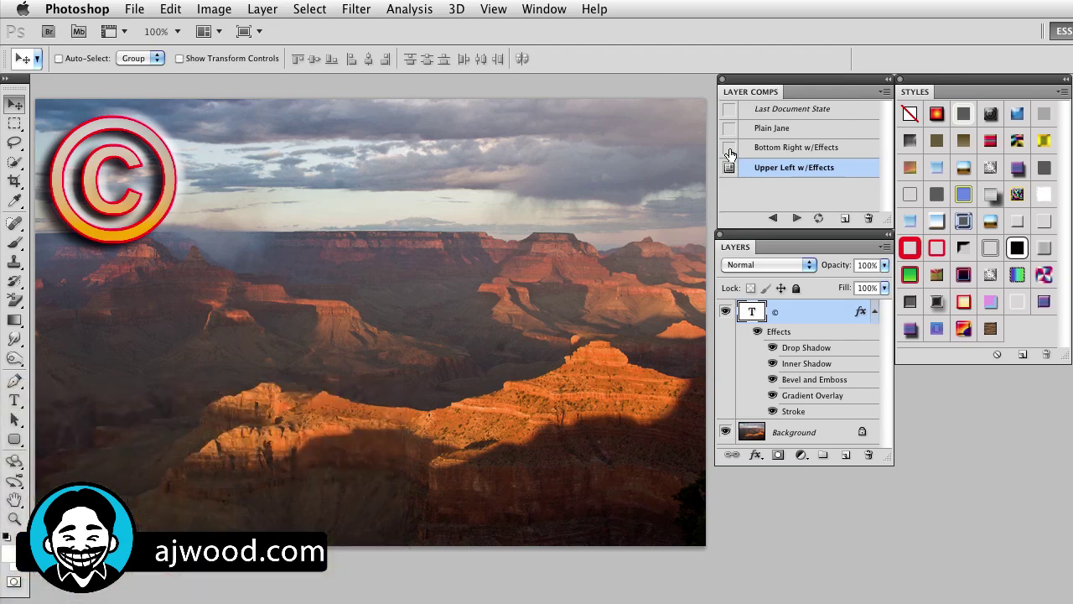
- Apply the Bottom Right w/Effects comp, then return to Upper Left w/Effects
left_click(730, 149)
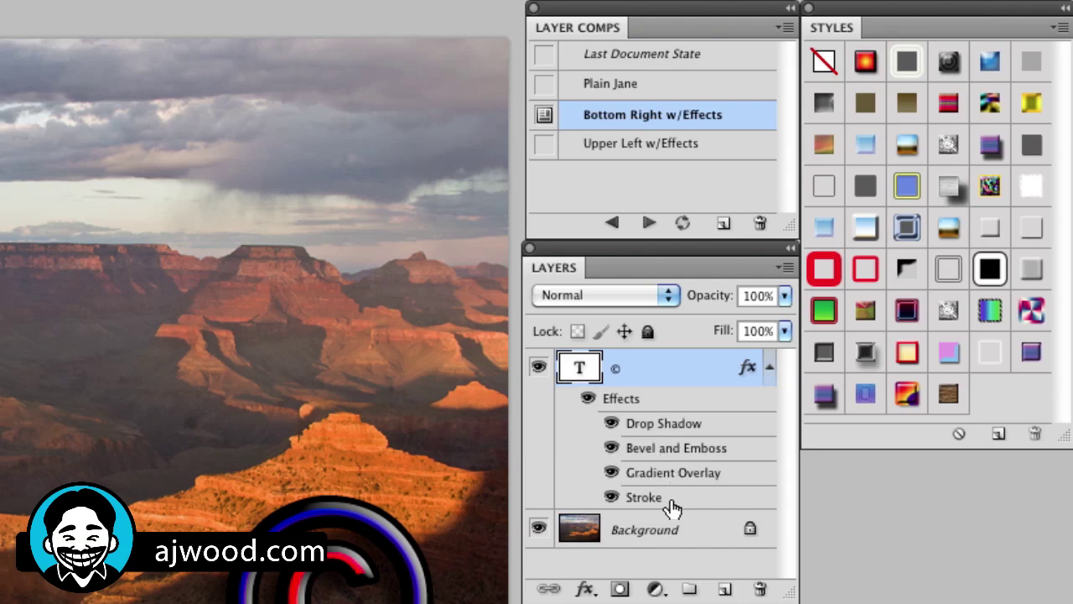
left_click(545, 147)
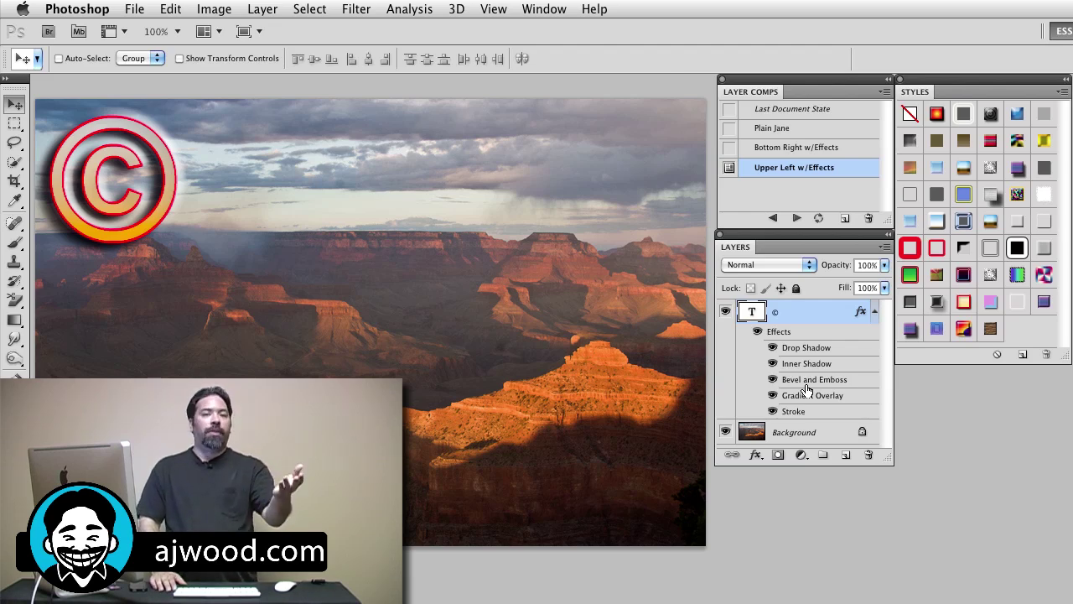
- Hide the © text layer and duplicate the Background layer
left_click(725, 312)
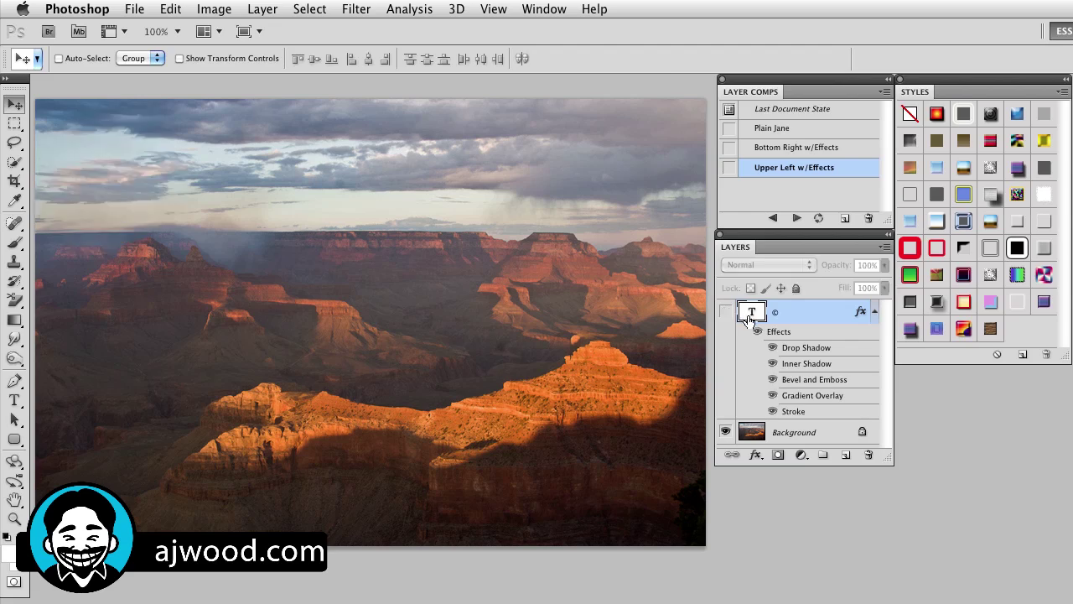
left_click(803, 433)
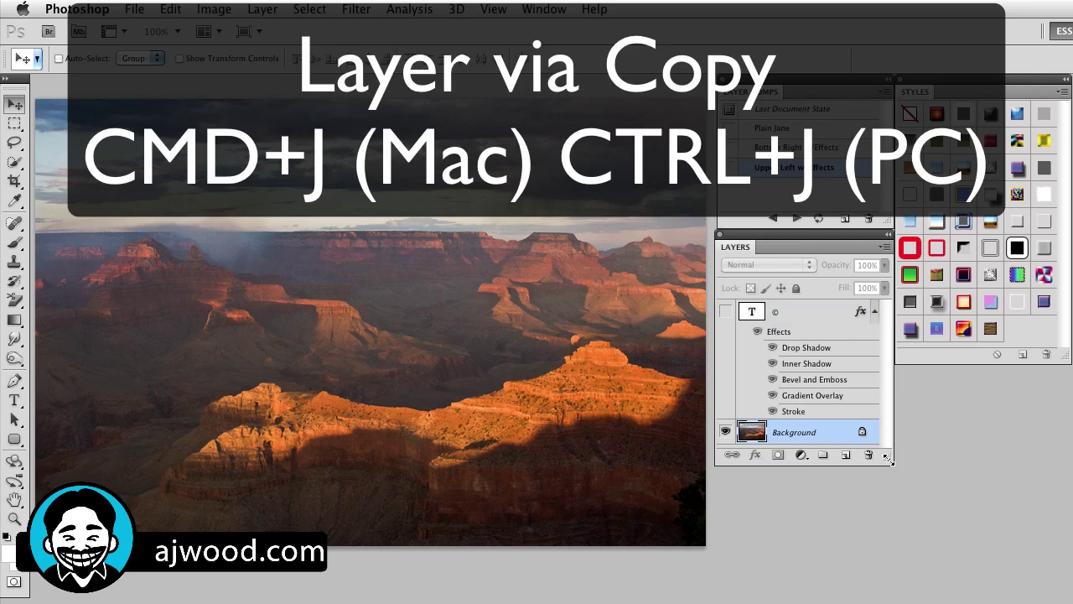
left_click_drag(888, 460, 889, 537)
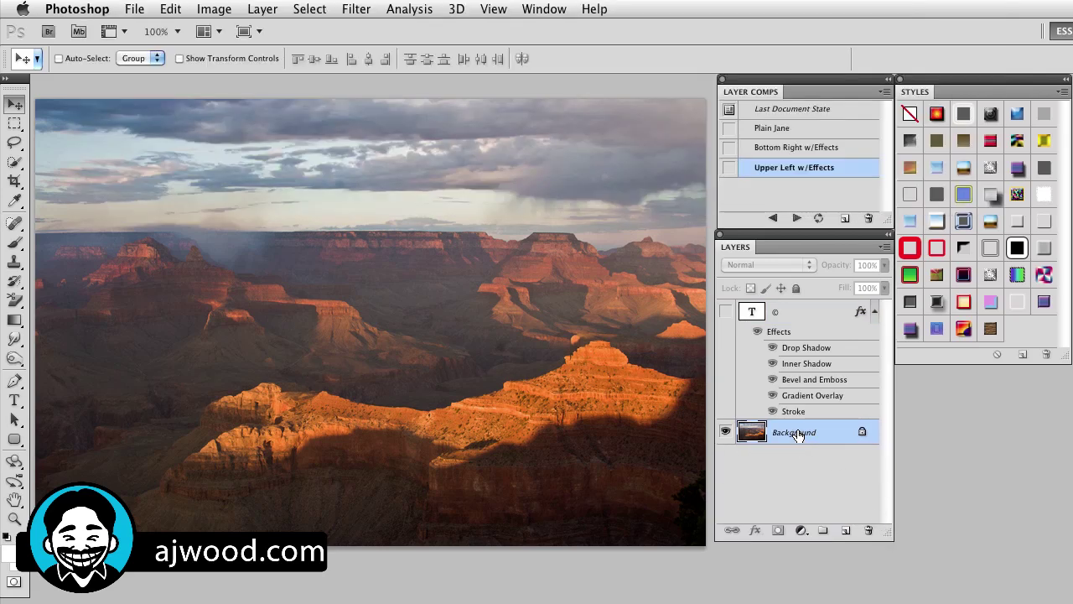
key("super+j")
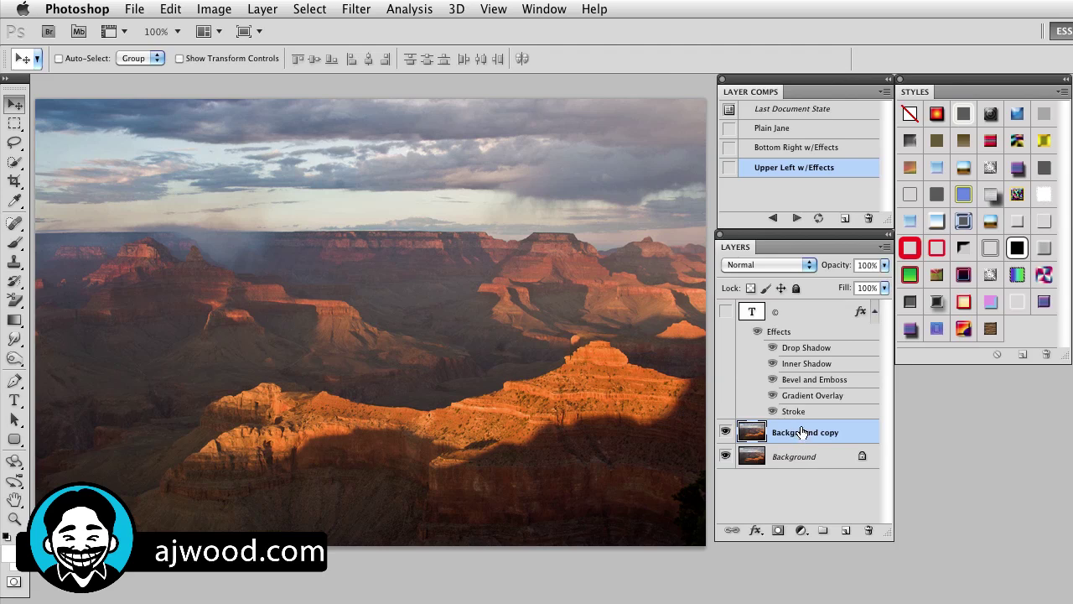
- Set the Background copy to Multiply blend mode at 50% opacity
left_click_drag(802, 432, 792, 325)
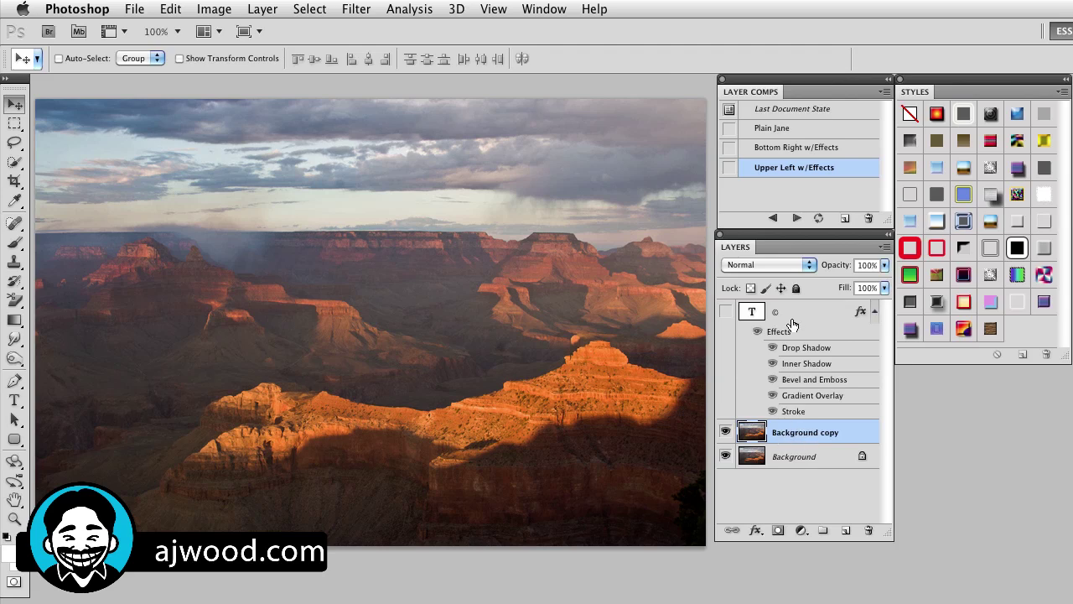
left_click(810, 265)
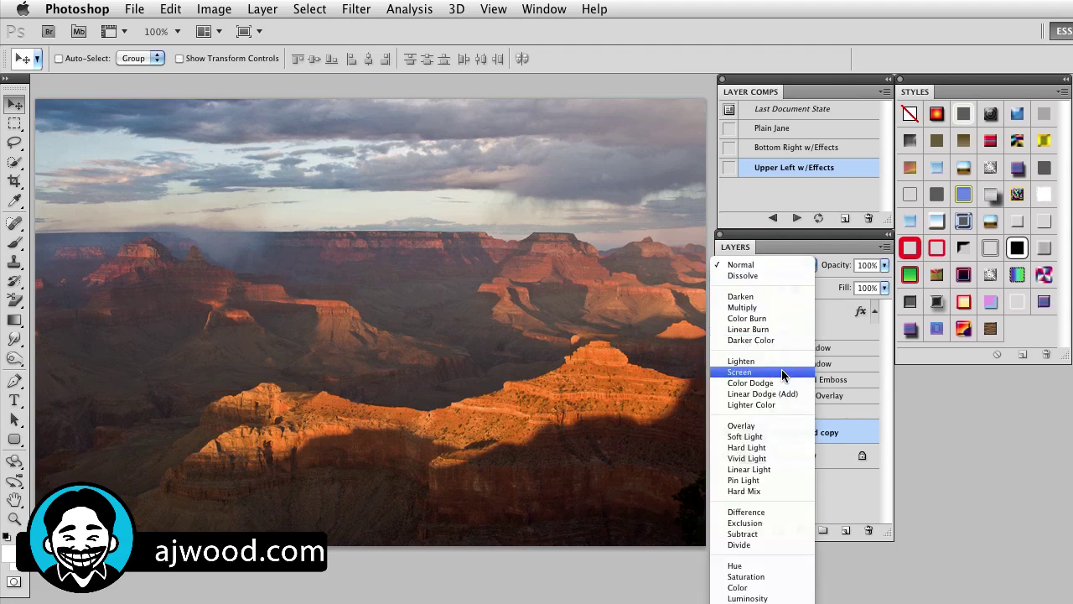
left_click(765, 313)
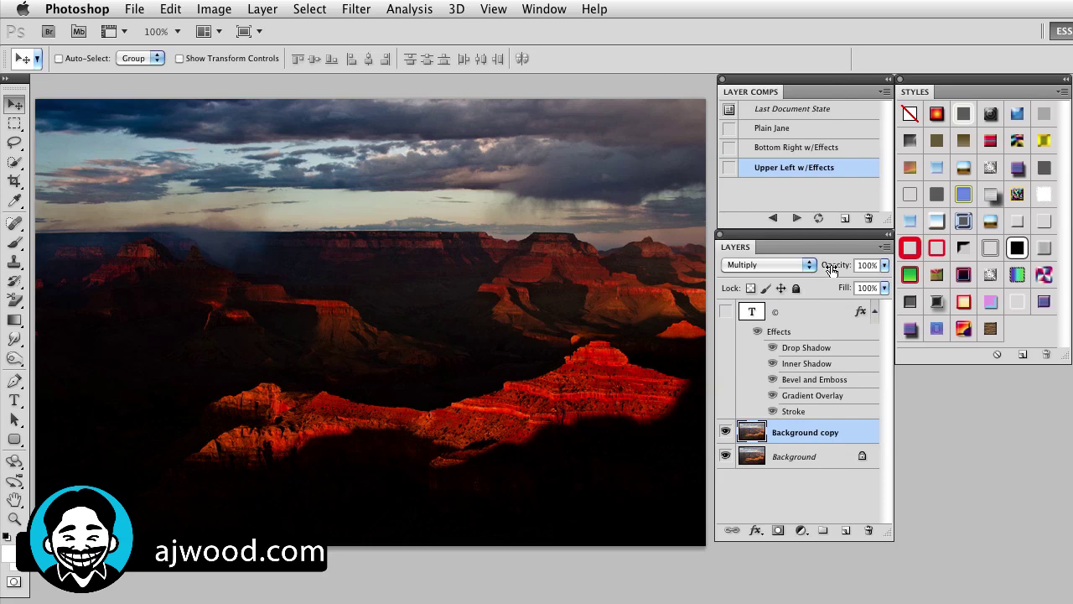
left_click_drag(836, 270, 802, 268)
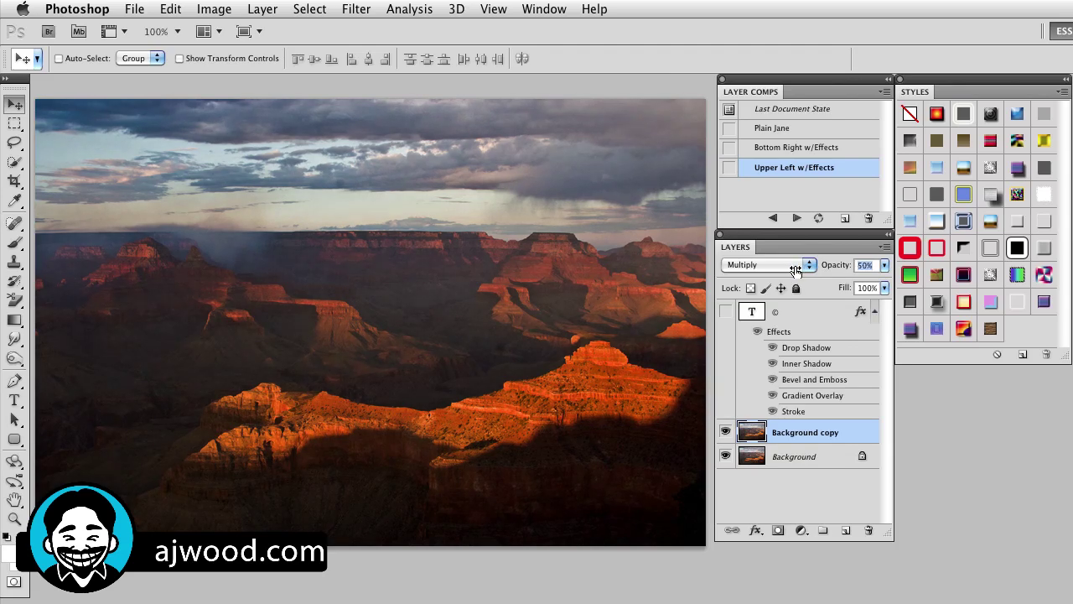
left_click_drag(794, 270, 797, 268)
- Create a fourth layer comp, 'Contrast w/o Text Layer', for the darkened, unwatermarked canyon
left_click(844, 220)
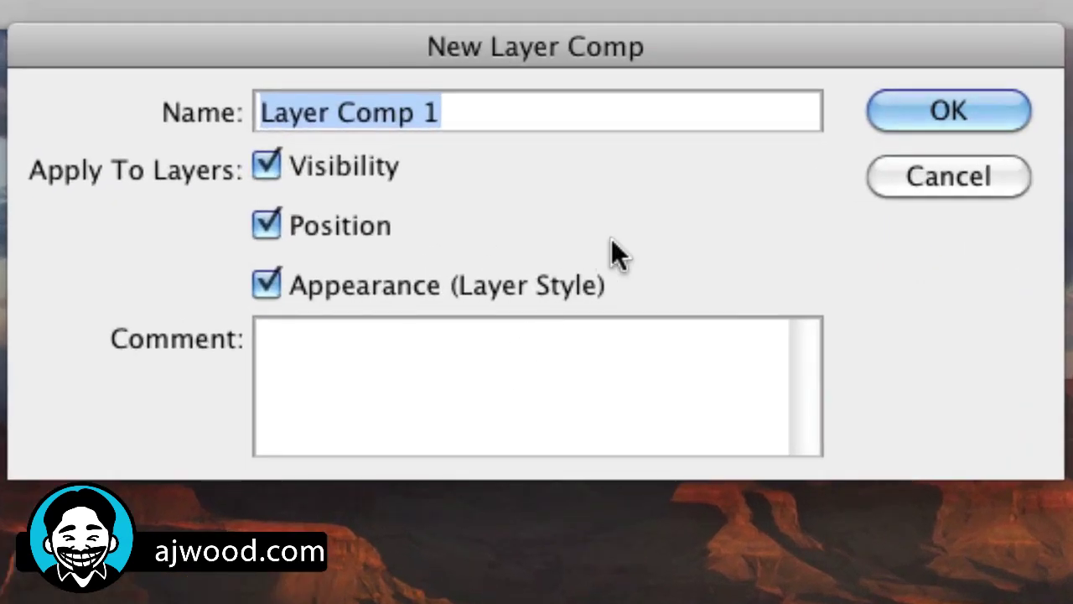
type("Contrast ")
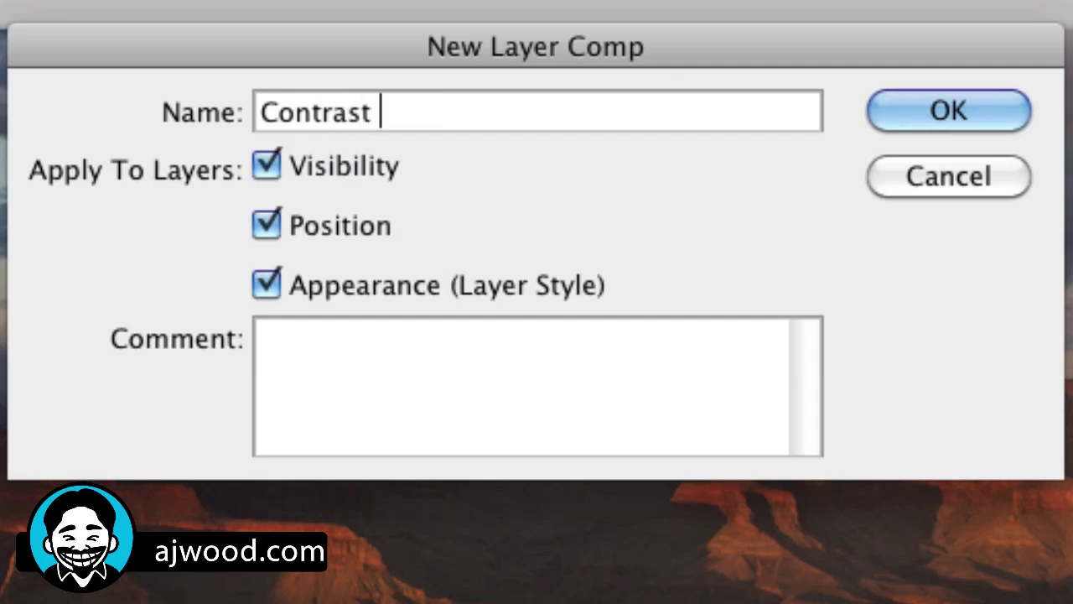
type("w/o Text ")
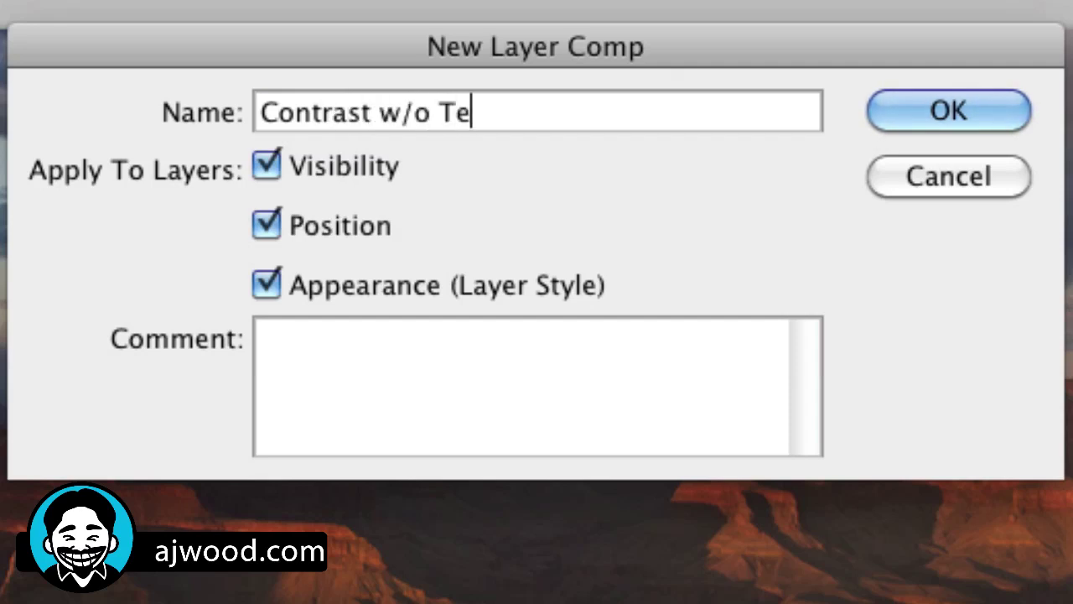
type("Layer")
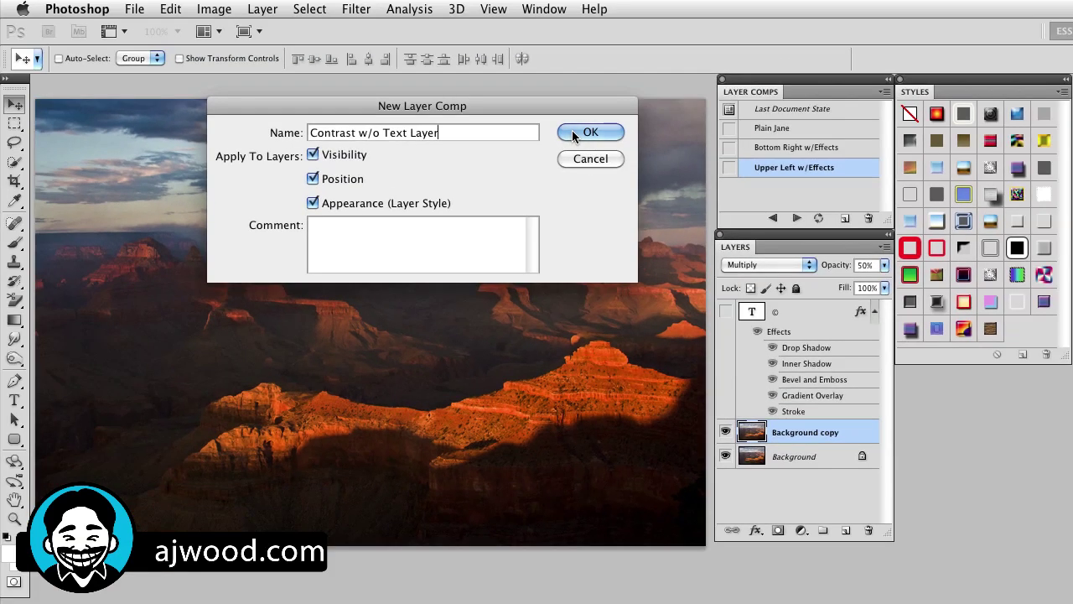
left_click(618, 130)
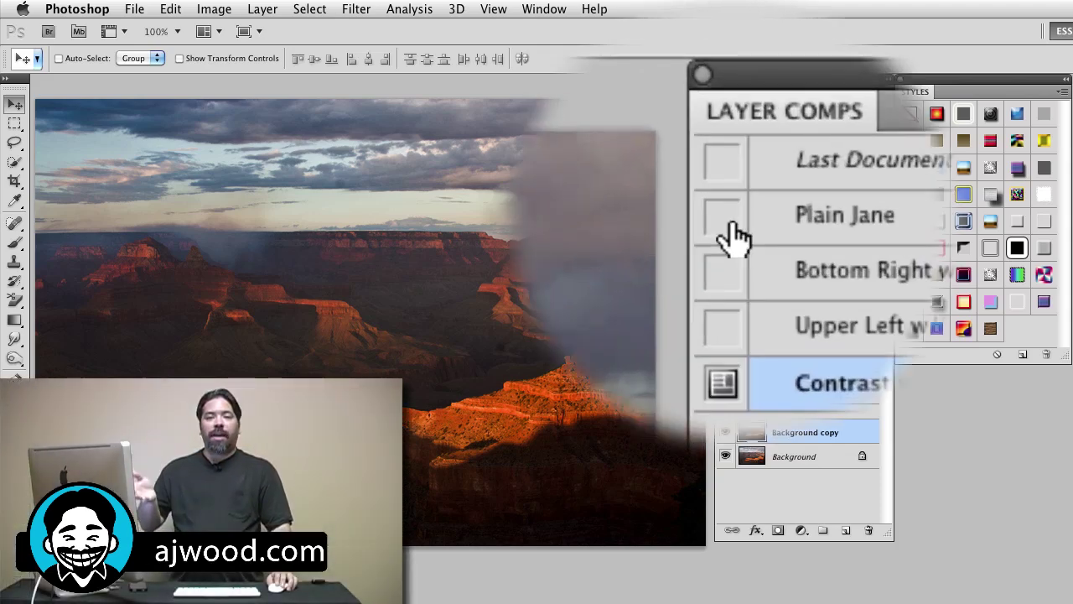
left_click(731, 238)
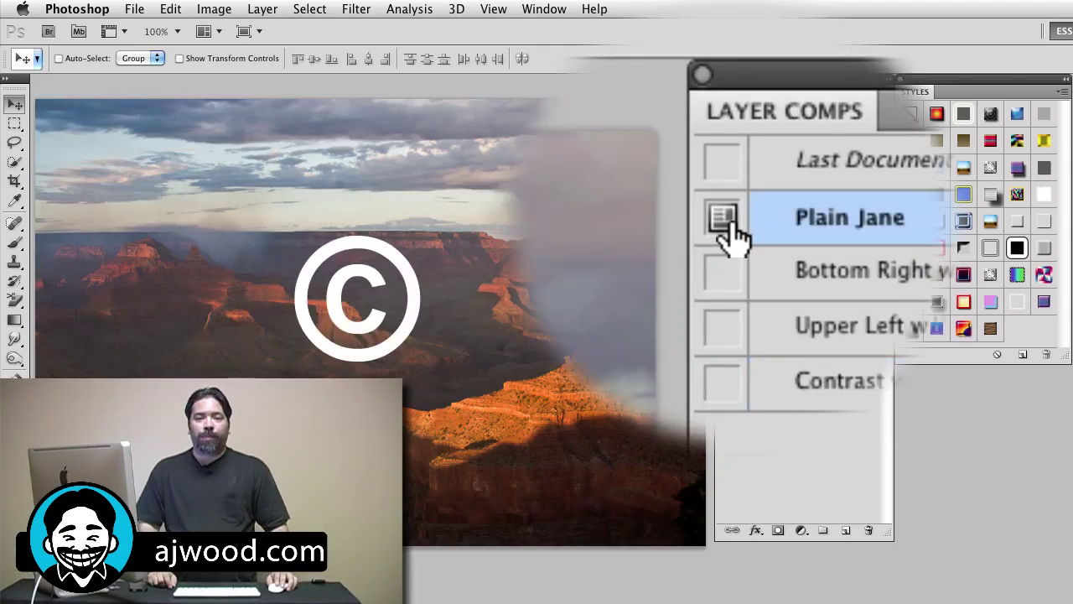
left_click(731, 237)
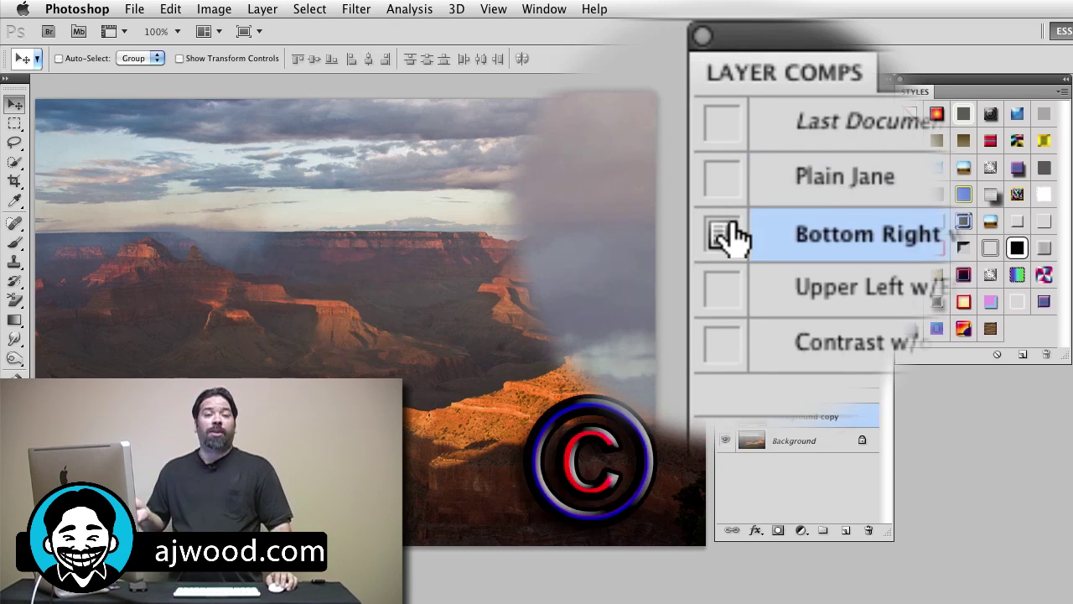
left_click(726, 226)
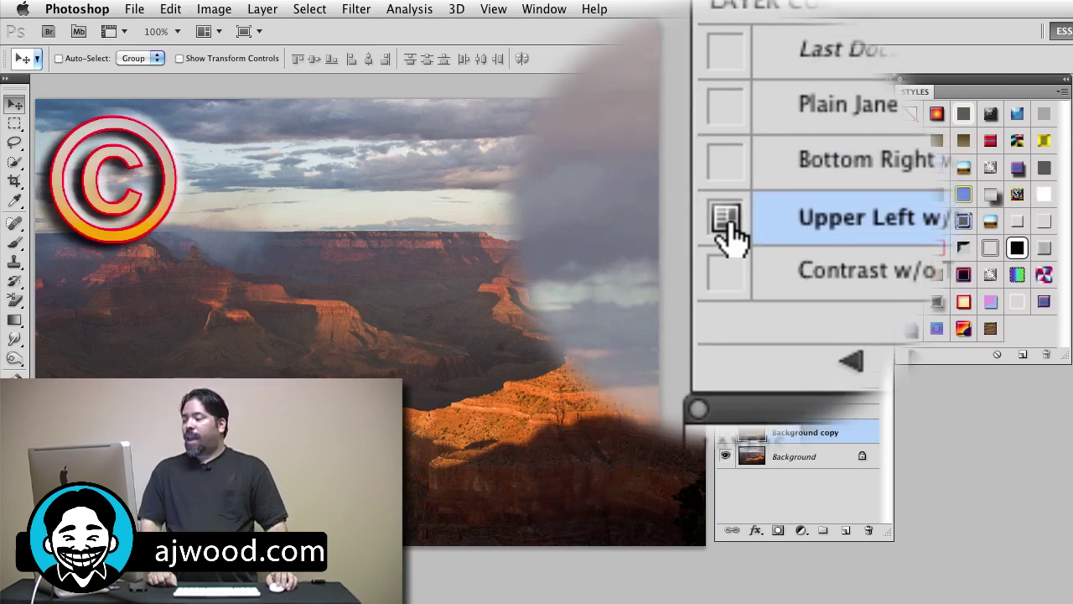
left_click(728, 225)
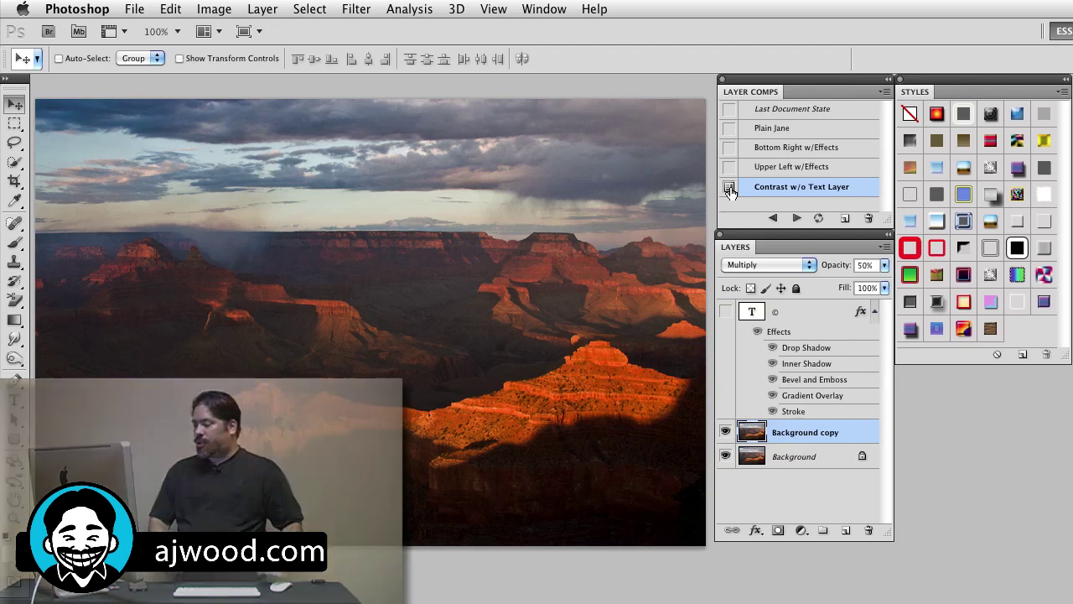
- Change the Background copy from Multiply to Overlay and raise its opacity to 79%
left_click(807, 267)
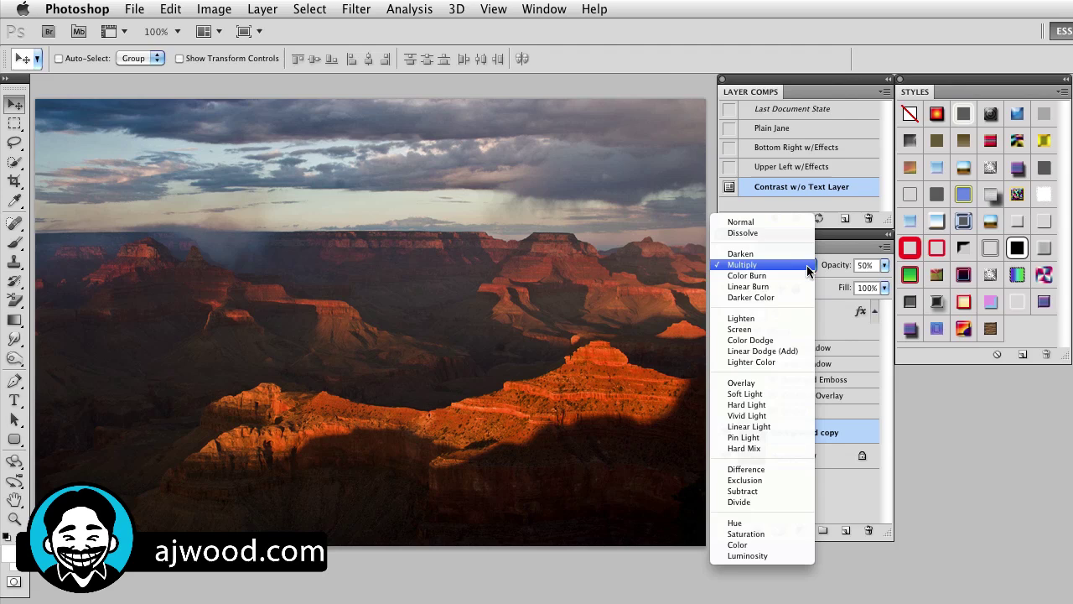
left_click(775, 382)
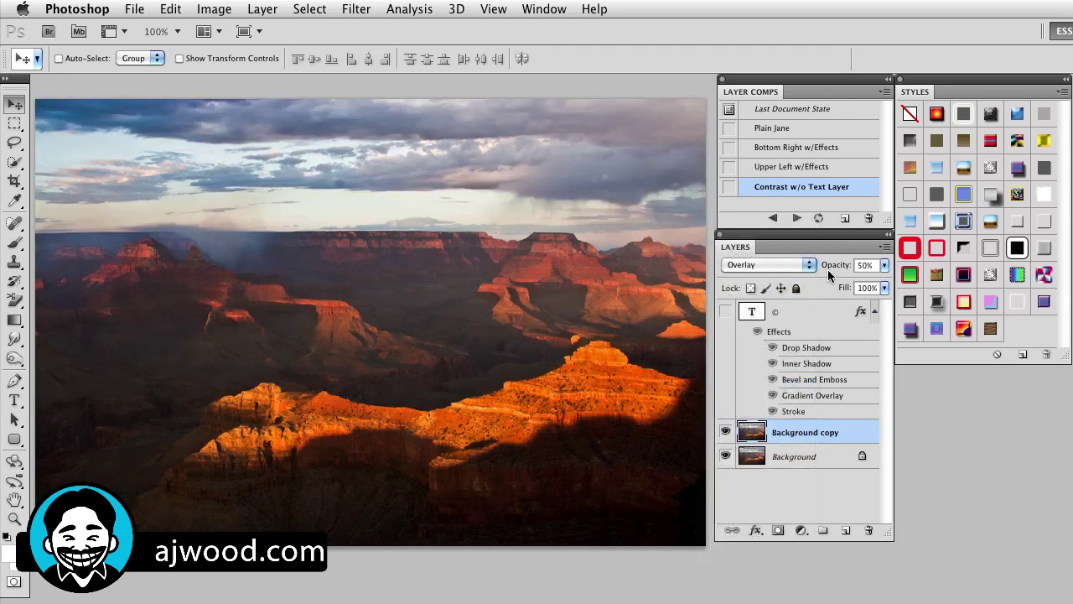
left_click_drag(829, 268, 856, 268)
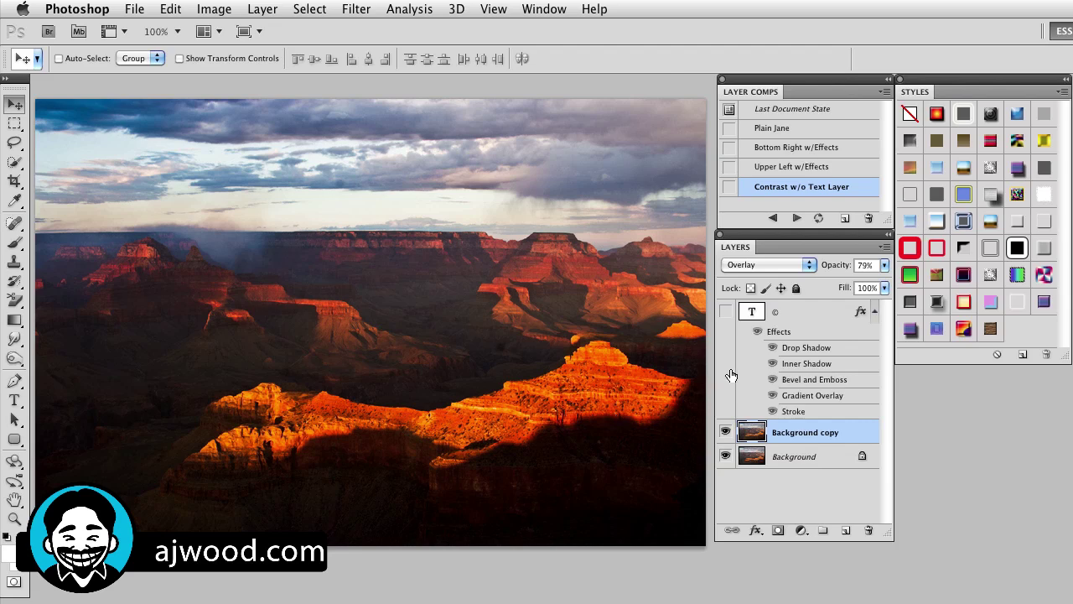
- Create a fifth layer comp, 'Overlay Blend Mode w/o Text', for the unwatermarked Overlay look
left_click(843, 220)
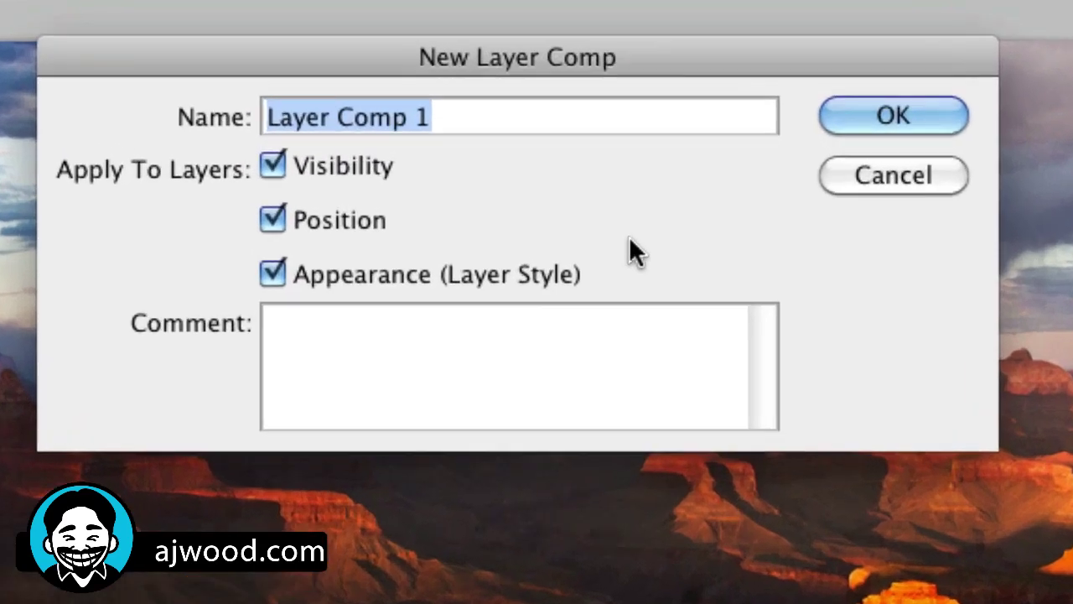
type("Overlay")
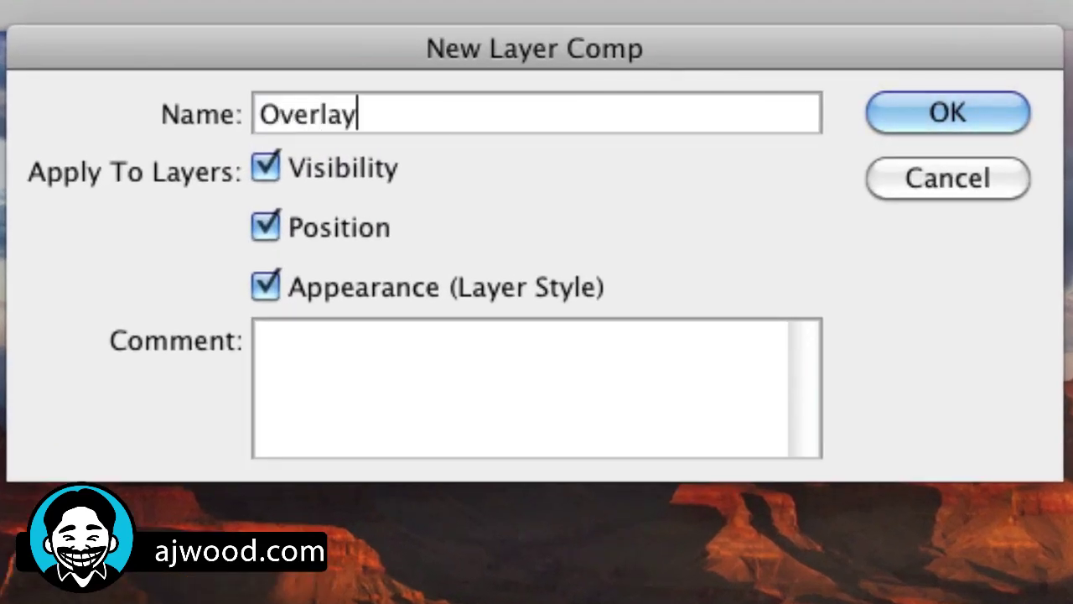
type(" Blend Mode")
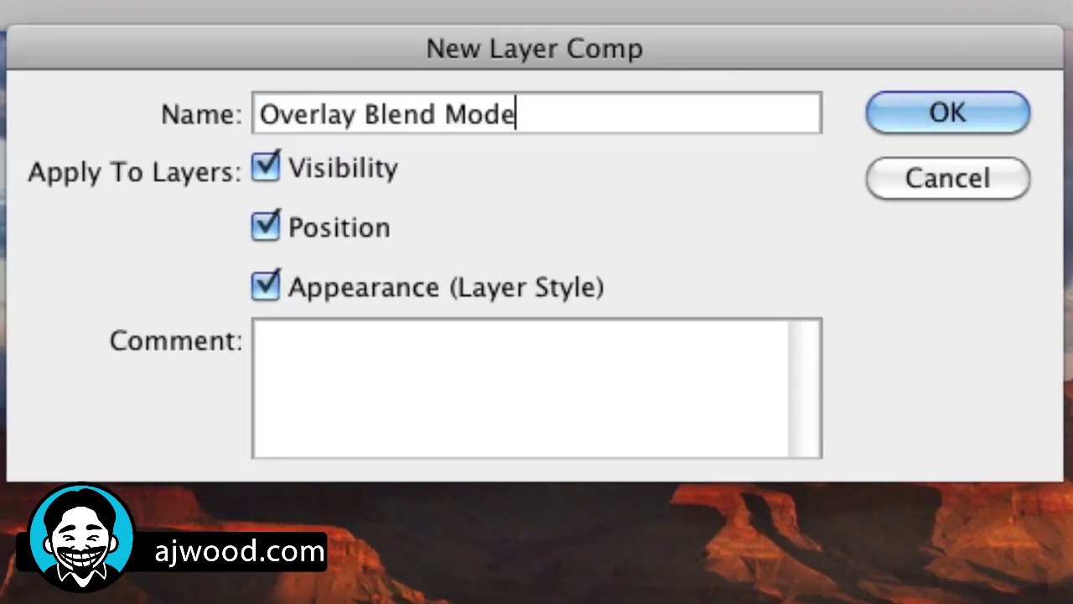
type(" w/o")
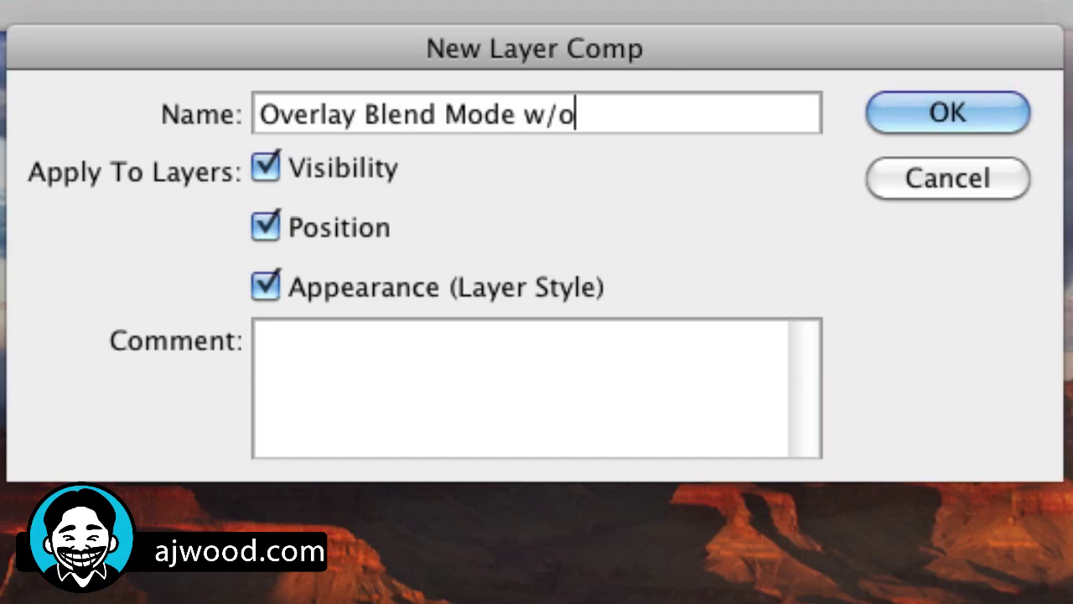
type(" Text")
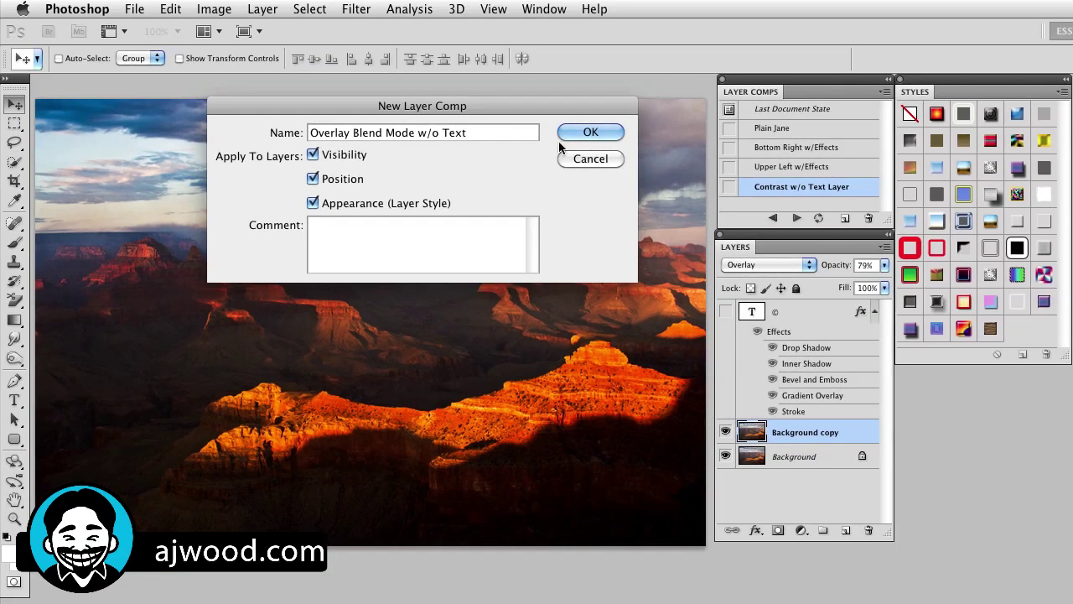
left_click(569, 134)
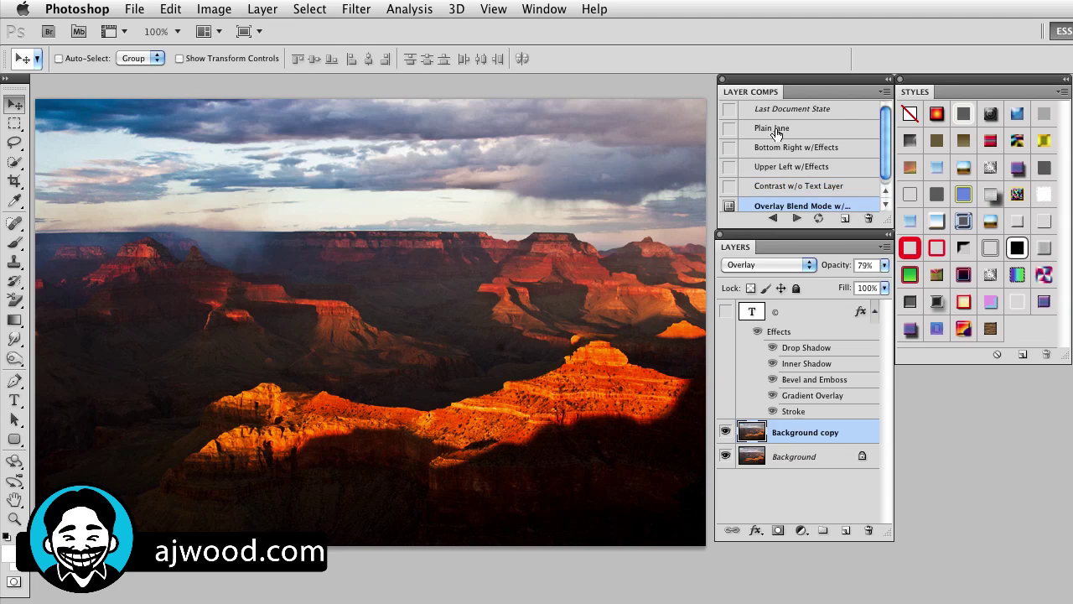
left_click(728, 187)
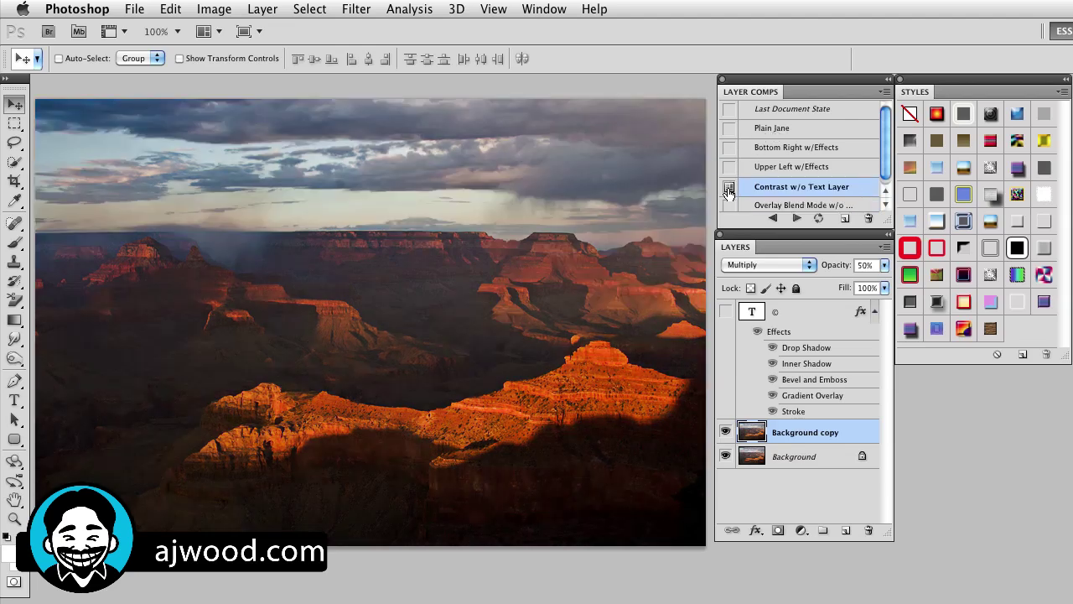
left_click(729, 204)
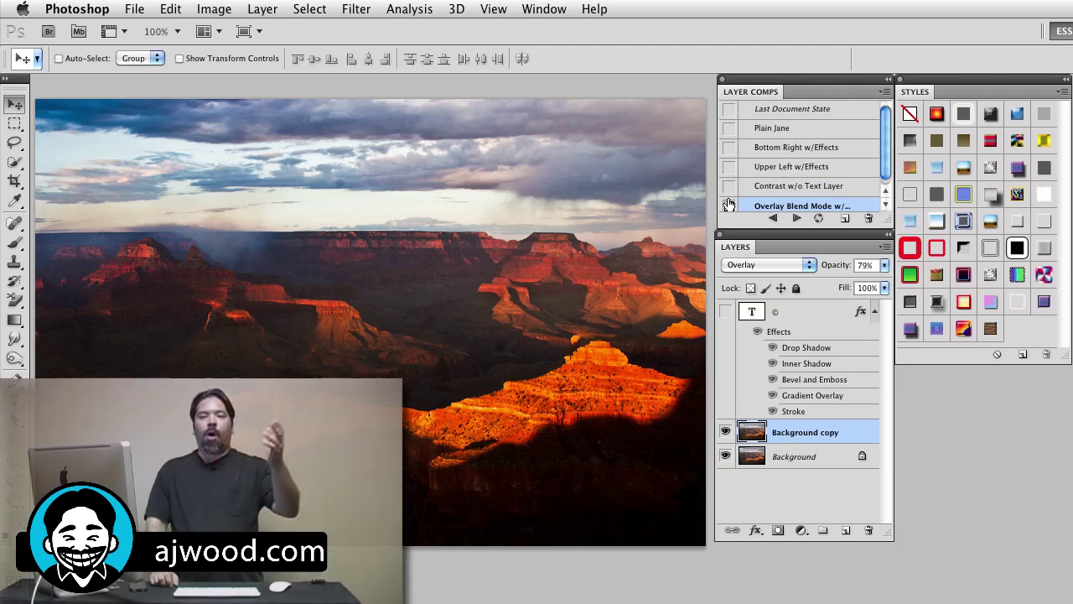